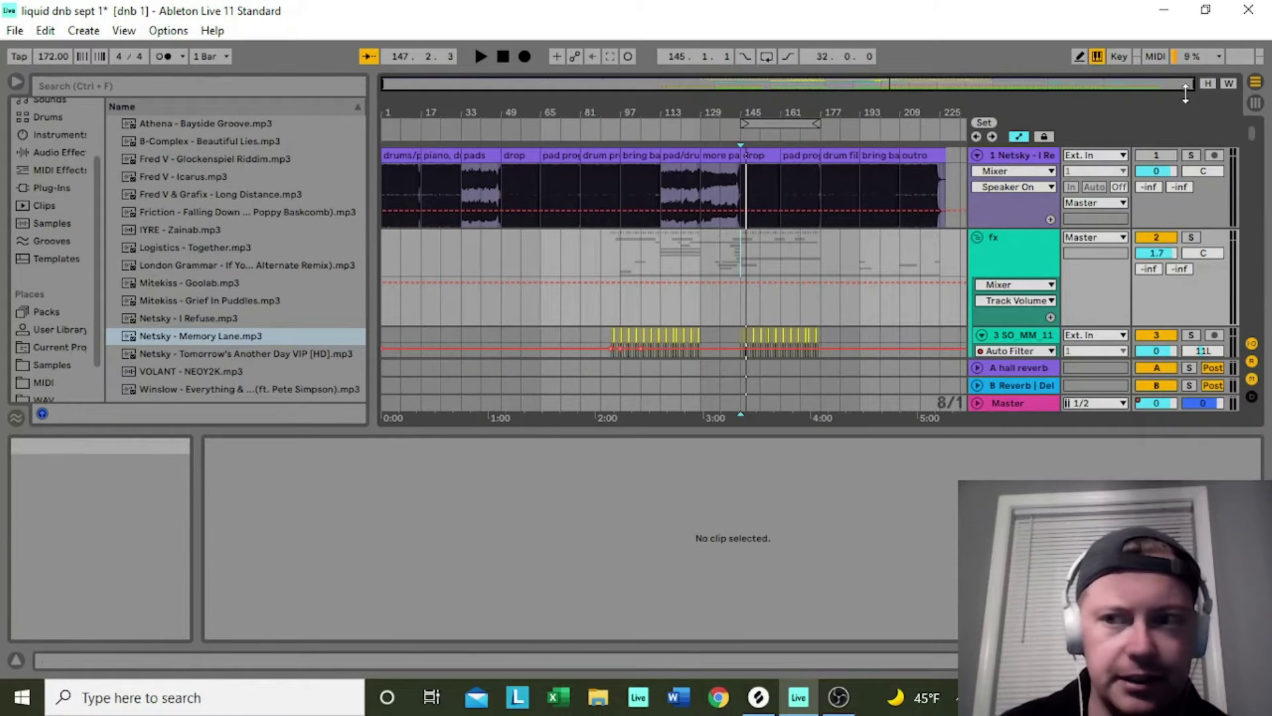
- Examine the labelled sections of the reference track along the arrangement timeline, starting with the drums/pad filter intro
{"action": "left_click_drag", "start_coordinate": [1191, 82], "coordinate": [649, 106]}
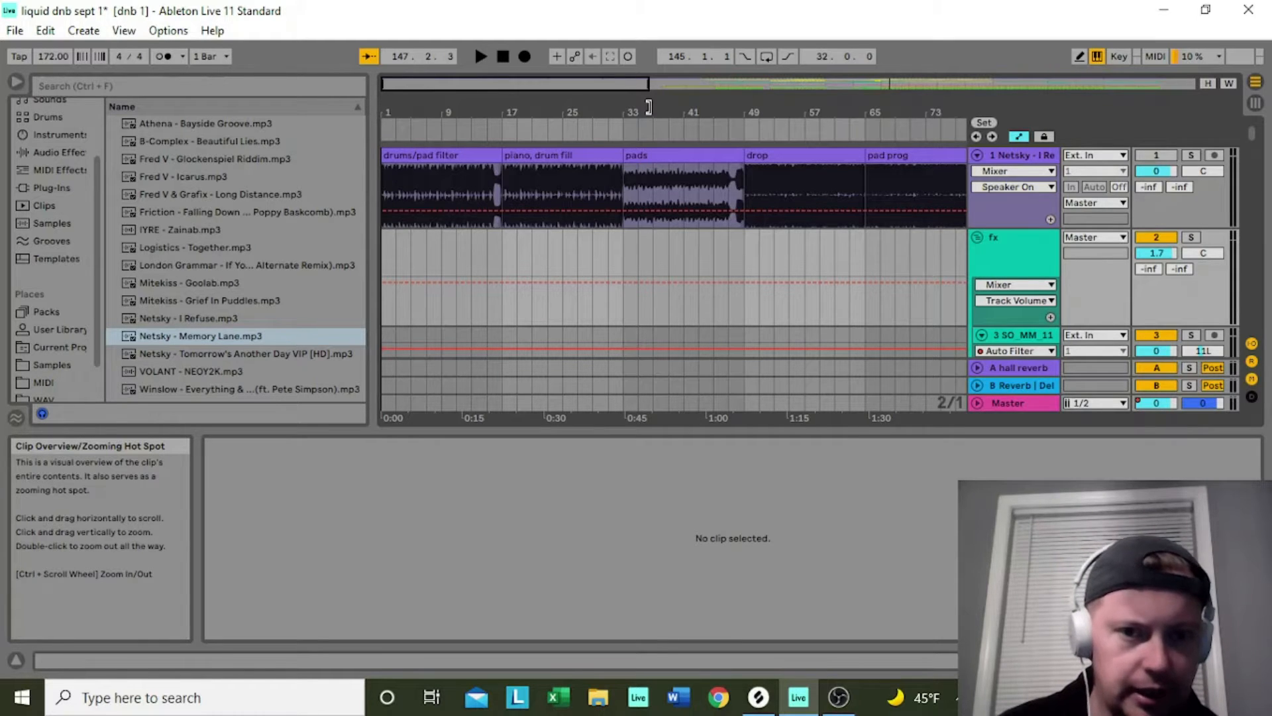
{"action": "left_click_drag", "start_coordinate": [649, 106], "coordinate": [677, 131]}
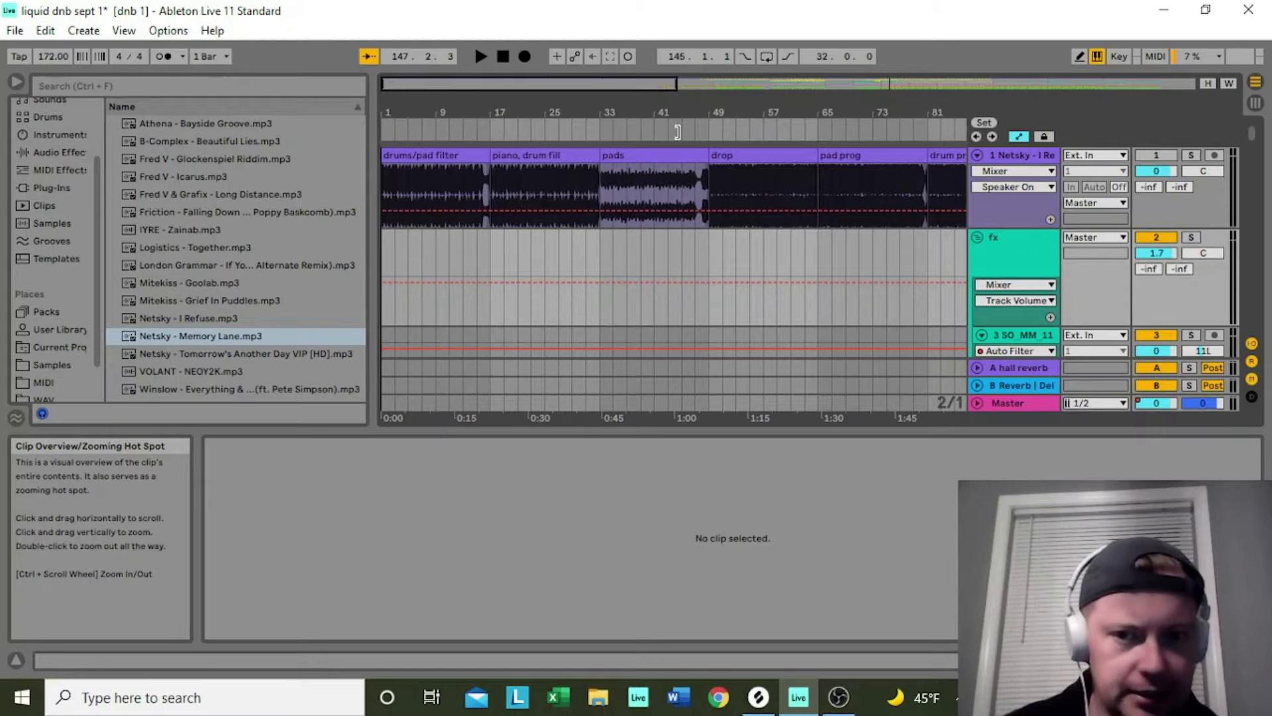
{"action": "left_click_drag", "start_coordinate": [678, 131], "coordinate": [774, 262]}
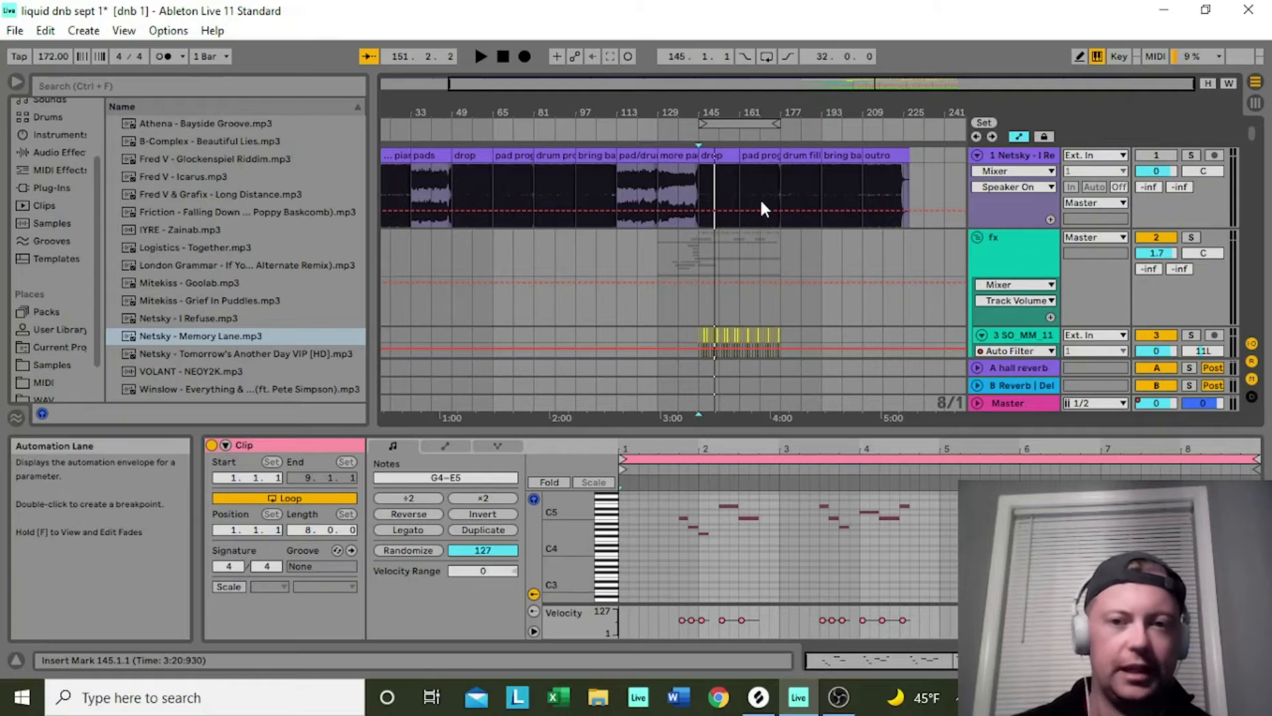
- Play back the reference track's second drop from bar 145 for a few bars and stop playback
{"action": "left_click", "coordinate": [700, 189]}
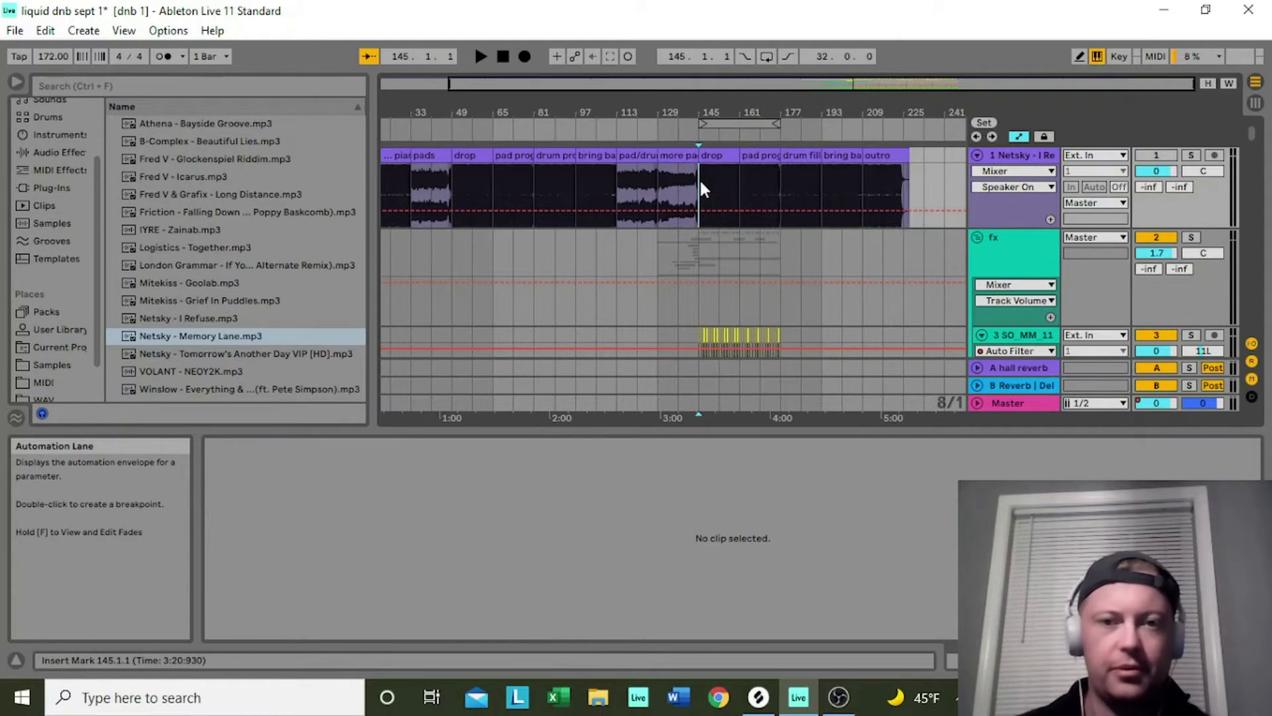
{"action": "key", "text": "space"}
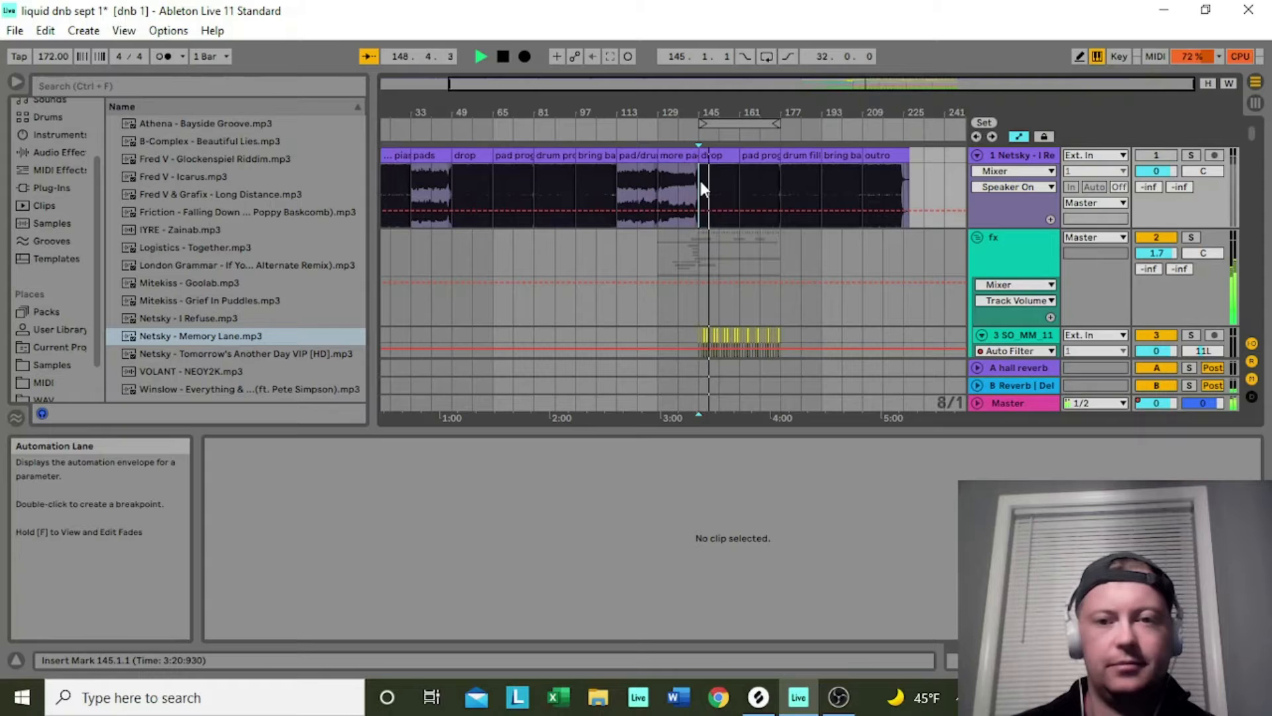
{"action": "key", "text": "space"}
- Duplicate the last 8-bar MIDI clip on the piano melody track twice, extending the part to bar 193
{"action": "scroll", "coordinate": [769, 230], "scroll_direction": "down", "scroll_amount": 3}
{"action": "scroll", "coordinate": [770, 229], "scroll_direction": "down", "scroll_amount": 12}
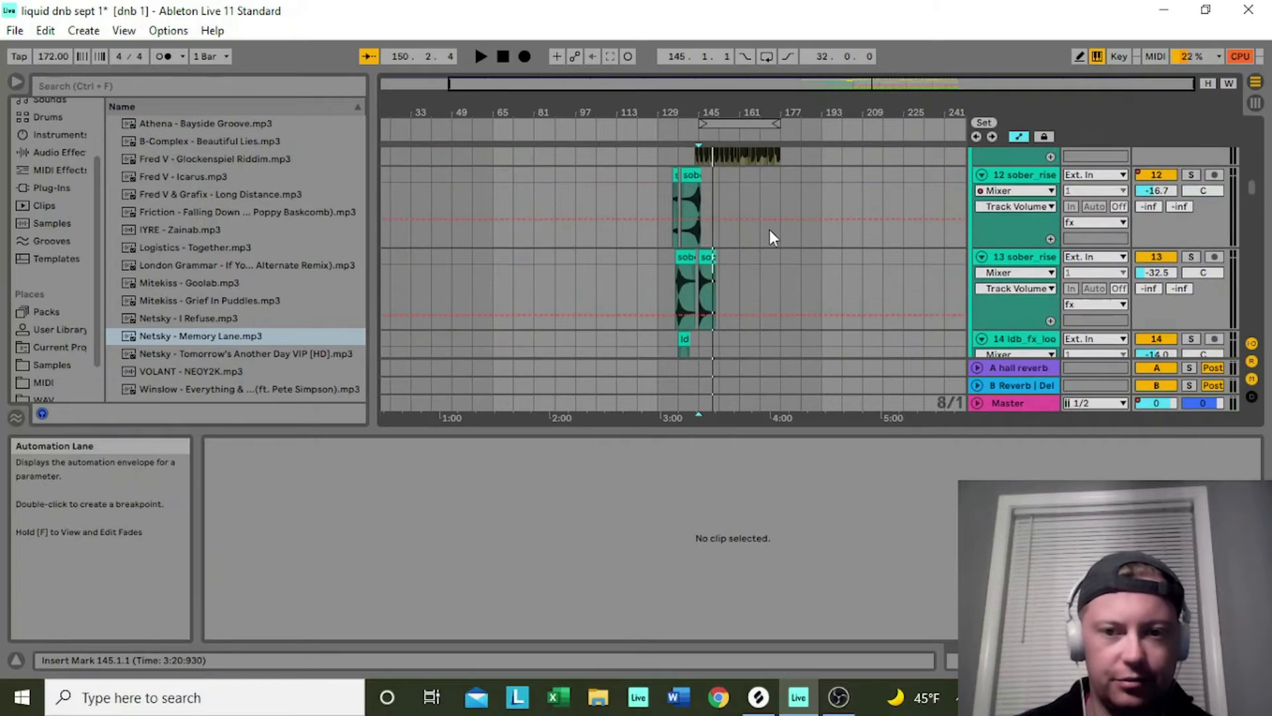
{"action": "scroll", "coordinate": [769, 229], "scroll_direction": "down", "scroll_amount": 5}
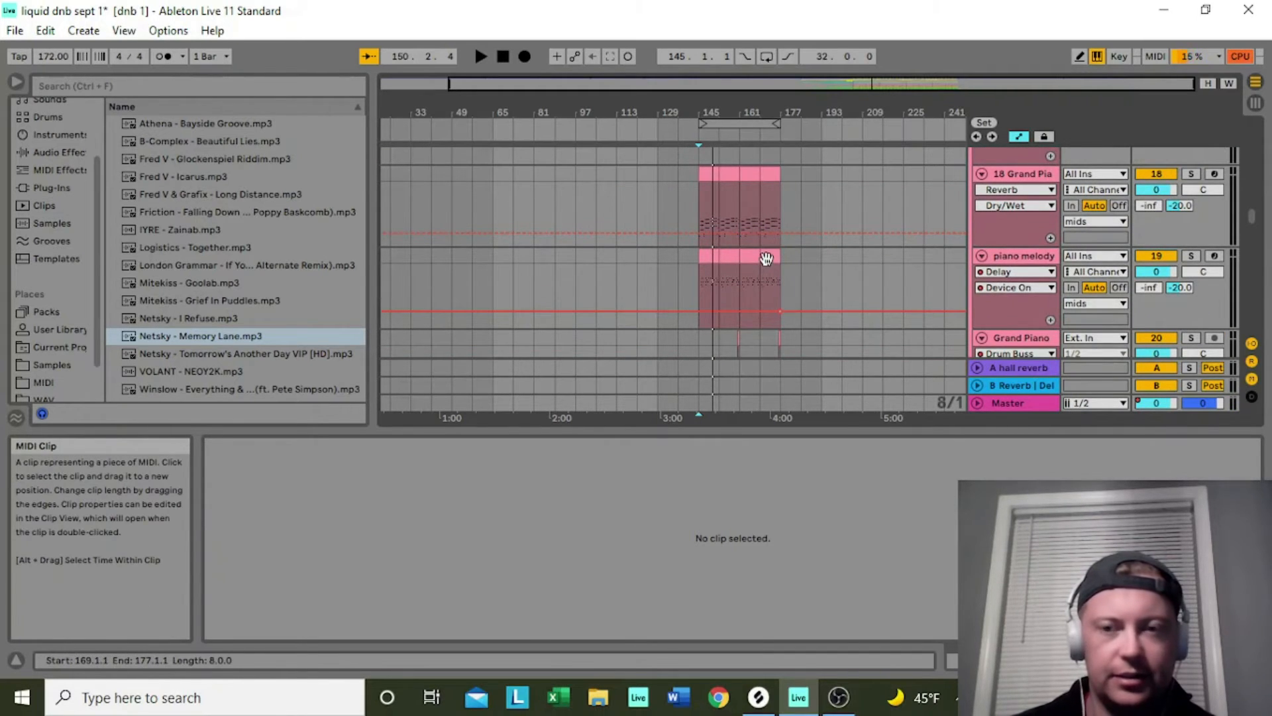
{"action": "left_click", "coordinate": [766, 258]}
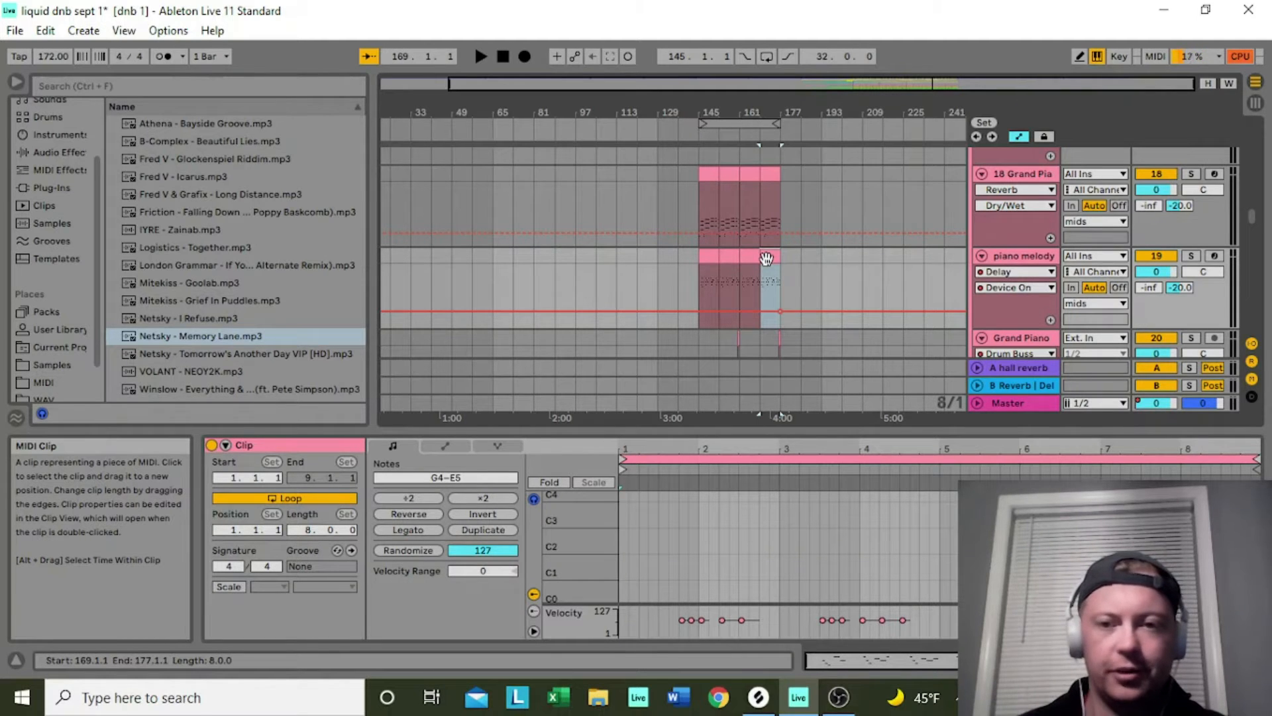
{"action": "key", "text": "ctrl+d"}
{"action": "key", "text": "ctrl+d"}
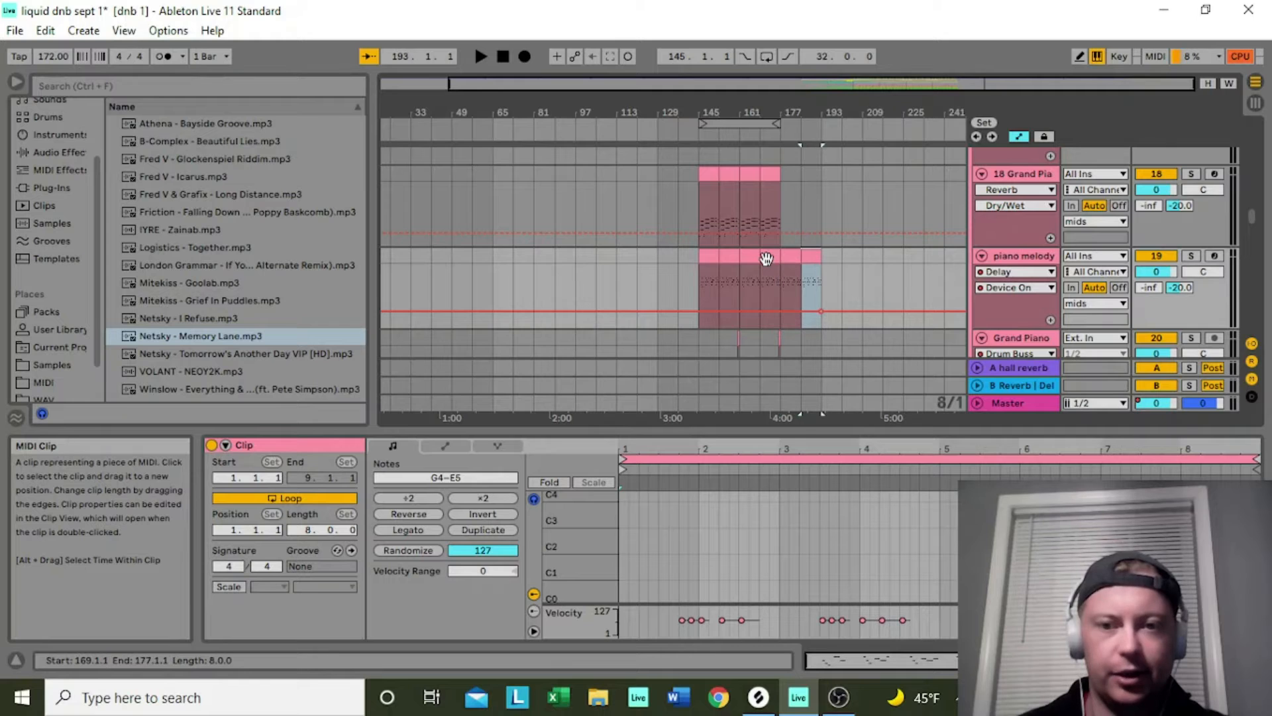
- Duplicate the last 8-bar clip on track 18, Grand Piano, twice so the part runs to bar 193
{"action": "left_click", "coordinate": [770, 172]}
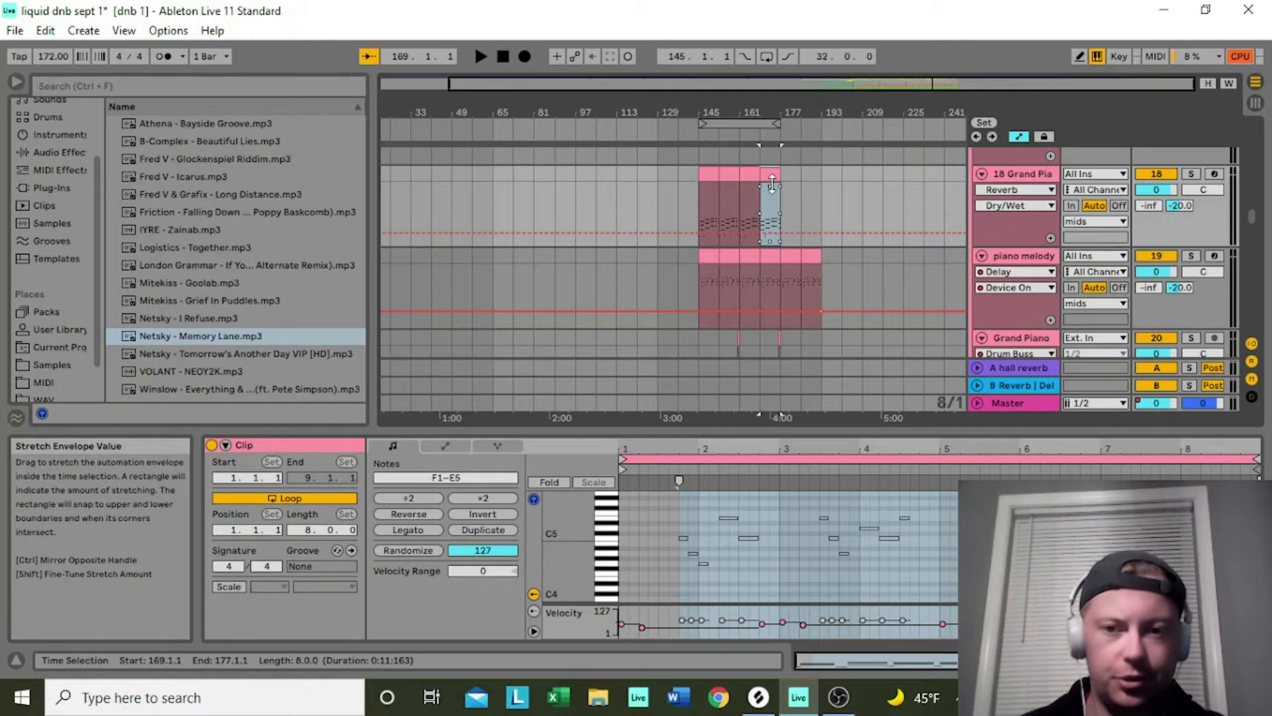
{"action": "key", "text": "ctrl+d"}
{"action": "key", "text": "ctrl+d"}
- Duplicate the last 4-bar clip on the pad sin 1 track (track 22) four times, extending it to bar 193
{"action": "scroll", "coordinate": [773, 176], "scroll_direction": "down", "scroll_amount": 4}
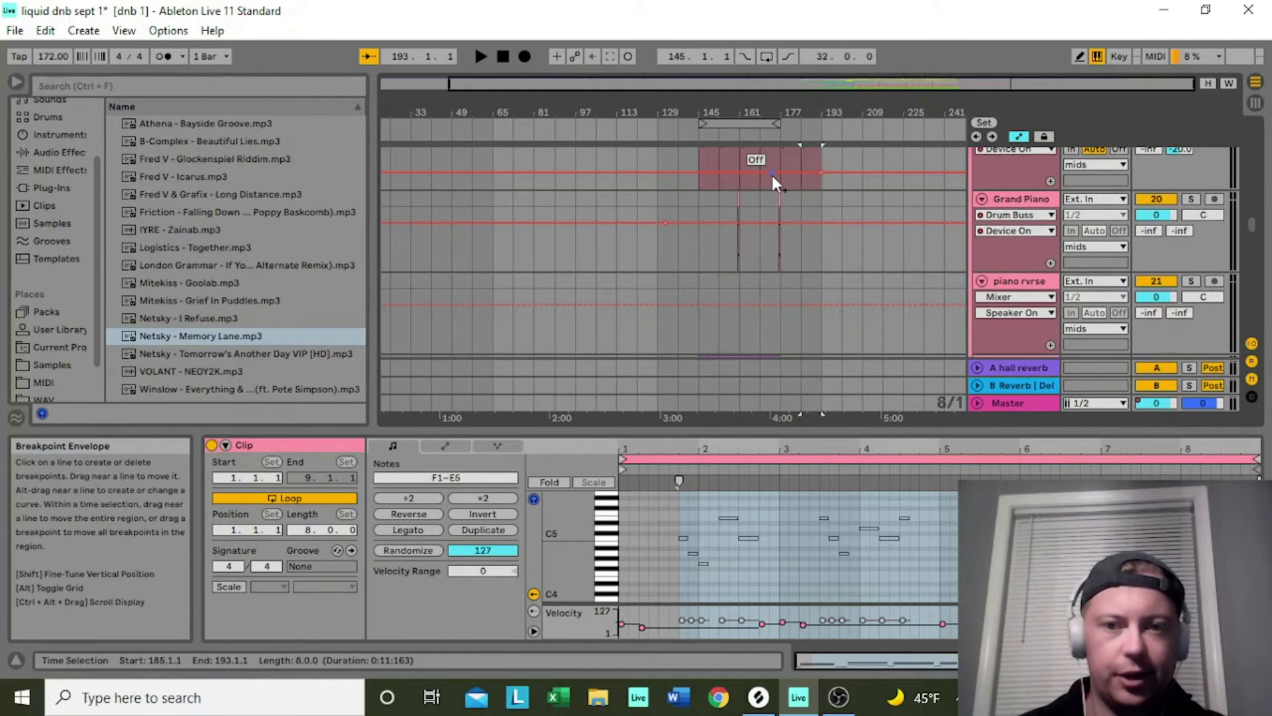
{"action": "left_click", "coordinate": [775, 203]}
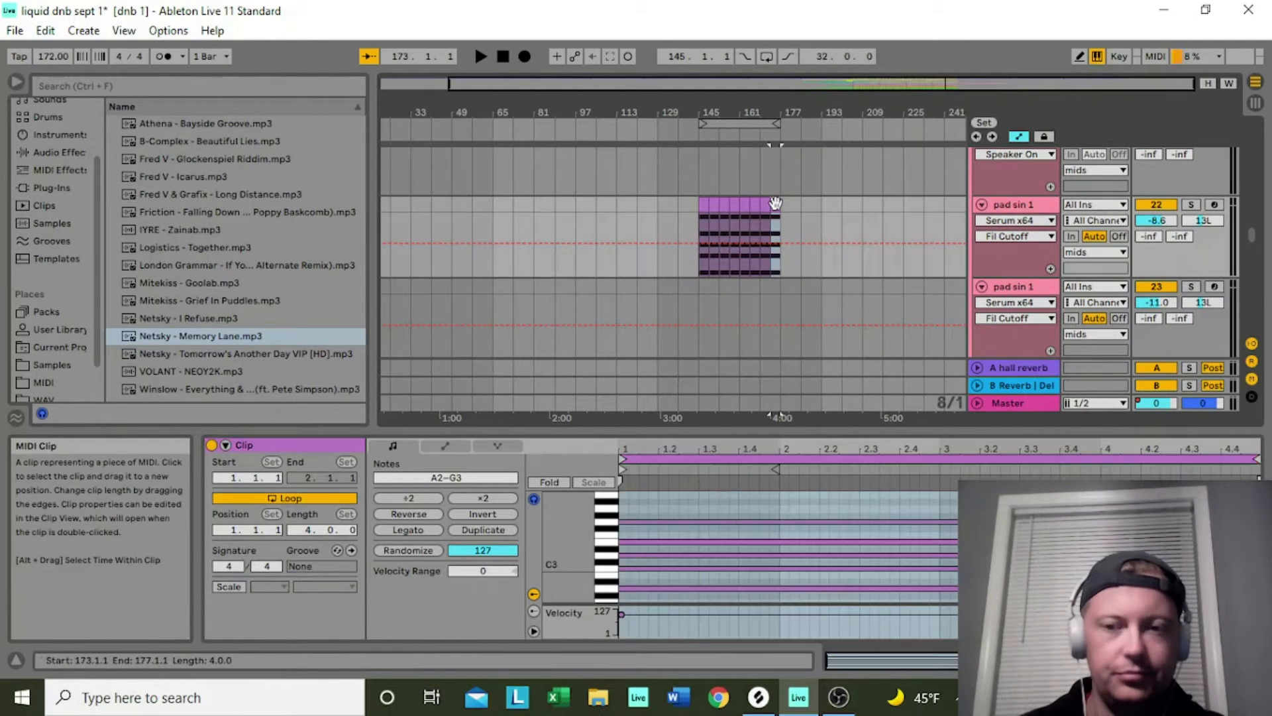
{"action": "key", "text": "ctrl+d"}
{"action": "key", "text": "ctrl+d"}
{"action": "key", "text": "ctrl+d"}
{"action": "key", "text": "ctrl+d"}
- Duplicate the last 8-bar clips on the bass and sub serum tracks twice each, extending both parts to bar 193
{"action": "scroll", "coordinate": [778, 207], "scroll_direction": "down", "scroll_amount": 4}
{"action": "scroll", "coordinate": [776, 204], "scroll_direction": "down", "scroll_amount": 5}
{"action": "left_click", "coordinate": [775, 202]}
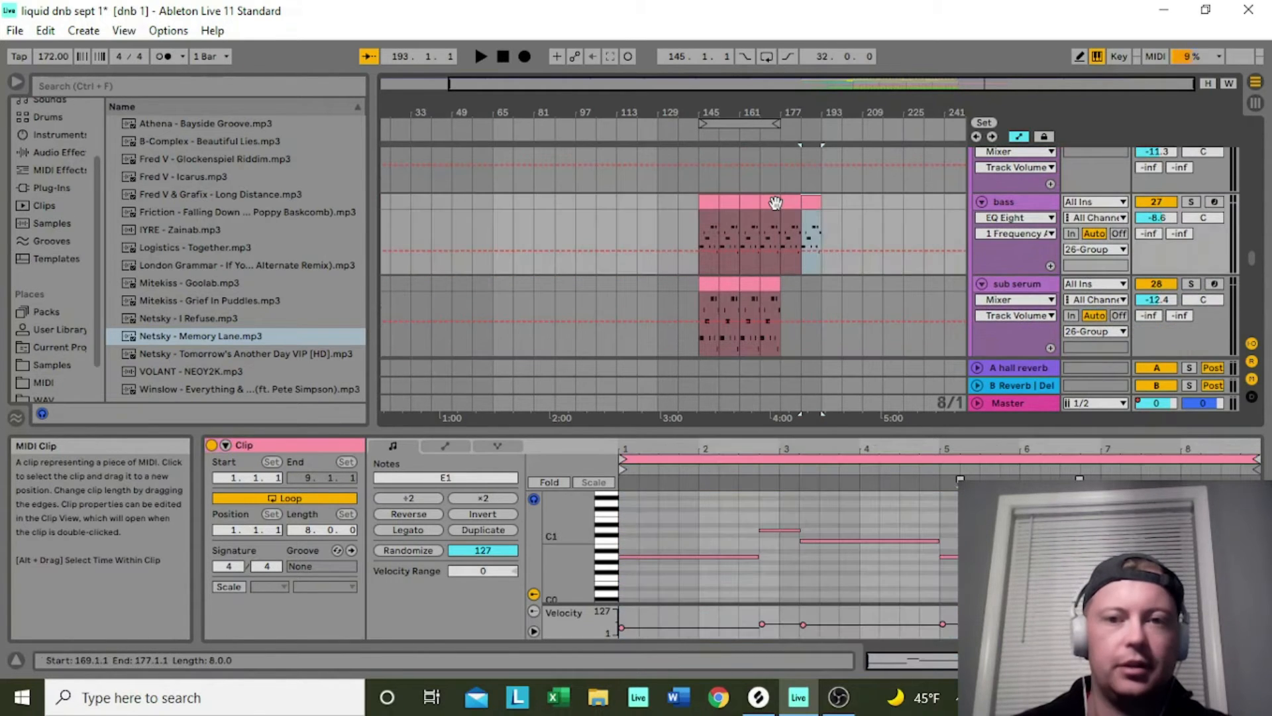
{"action": "left_click", "coordinate": [767, 285]}
{"action": "key", "text": "ctrl+d"}
{"action": "key", "text": "ctrl+d"}
- Duplicate the last clip on track 18, Grand Piano, twice more, extending the part from bar 193 to bar 209
{"action": "scroll", "coordinate": [766, 285], "scroll_direction": "up", "scroll_amount": 4}
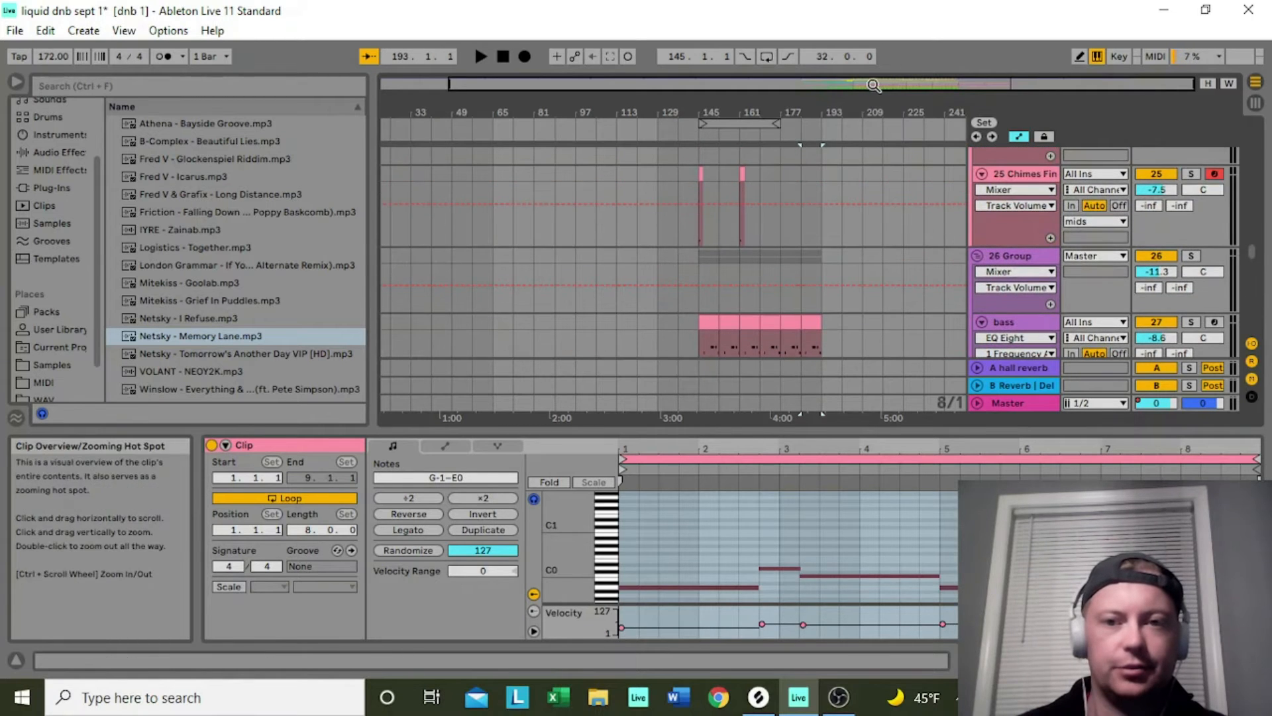
{"action": "scroll", "coordinate": [795, 265], "scroll_direction": "up", "scroll_amount": 4}
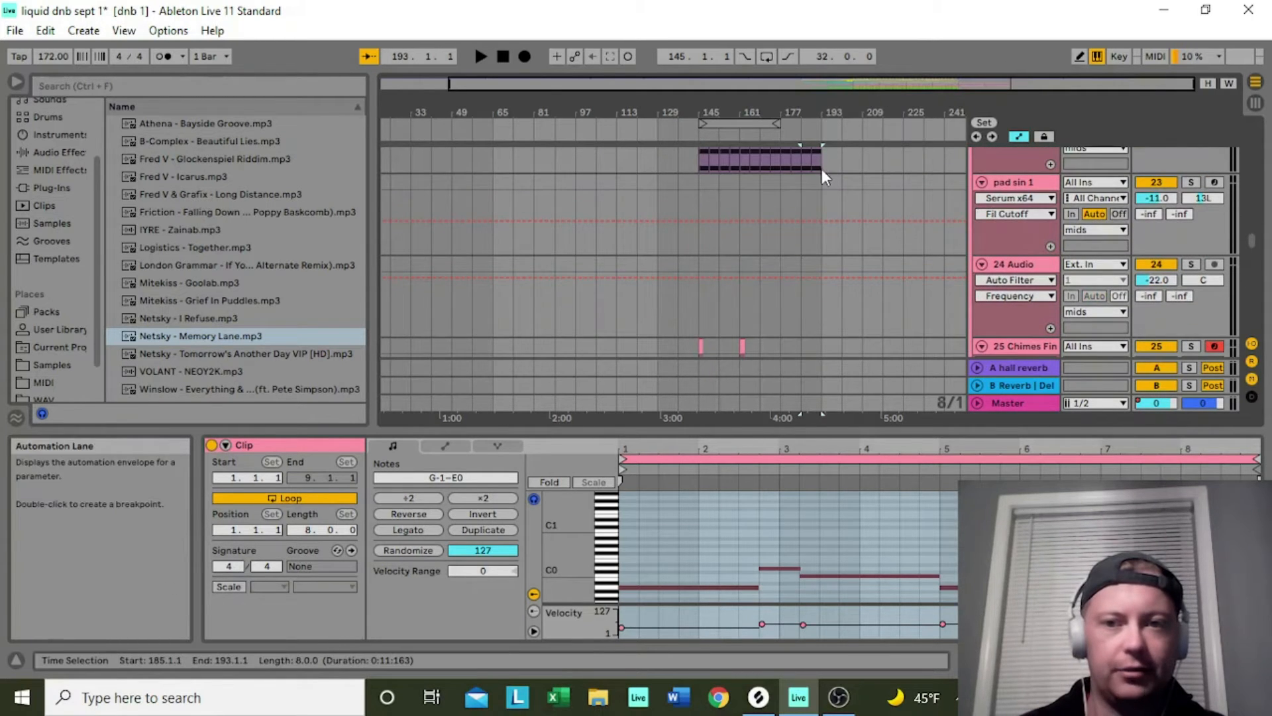
{"action": "scroll", "coordinate": [815, 233], "scroll_direction": "up", "scroll_amount": 5}
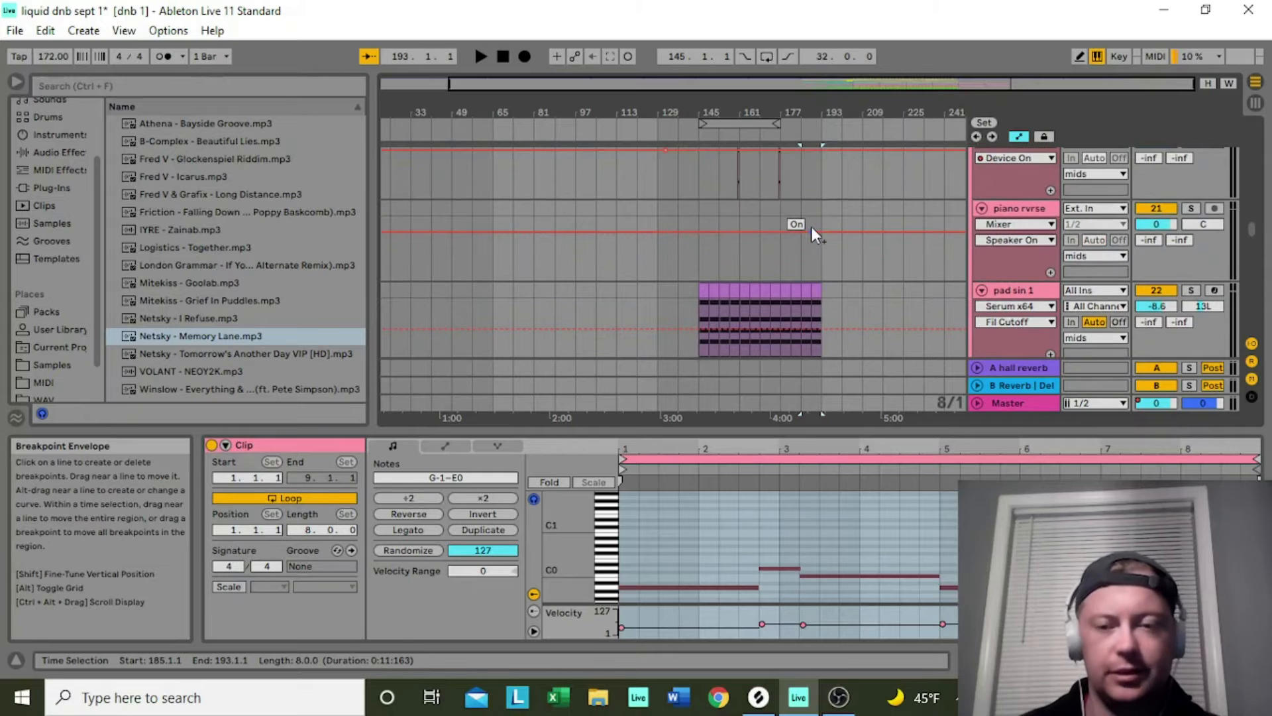
{"action": "scroll", "coordinate": [812, 229], "scroll_direction": "up", "scroll_amount": 2}
{"action": "scroll", "coordinate": [811, 225], "scroll_direction": "up", "scroll_amount": 2}
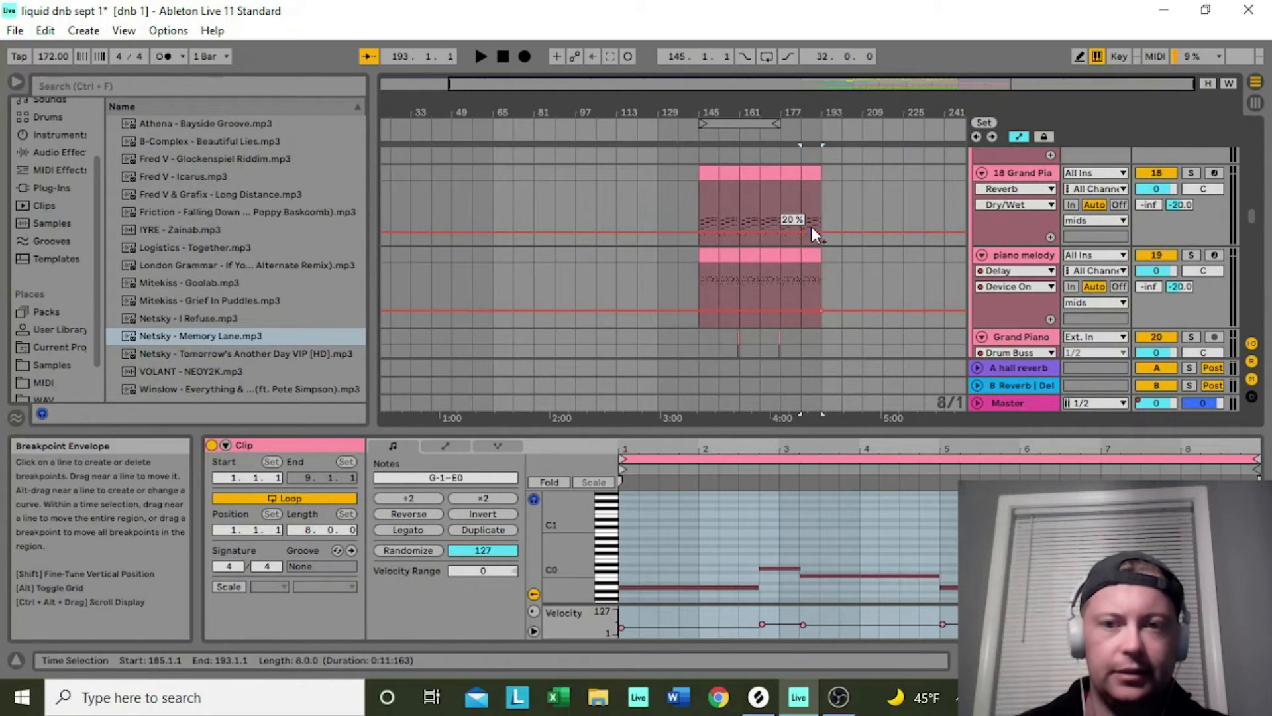
{"action": "left_click", "coordinate": [813, 173]}
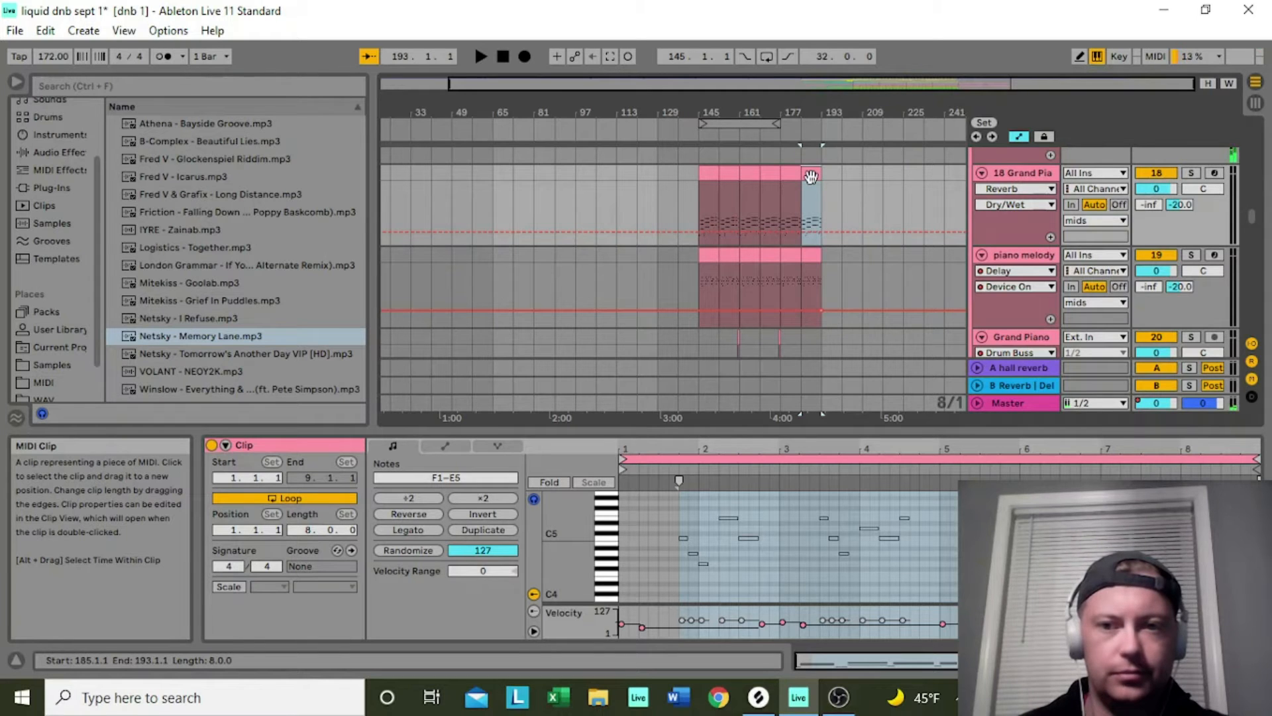
{"action": "key", "text": "ctrl+d"}
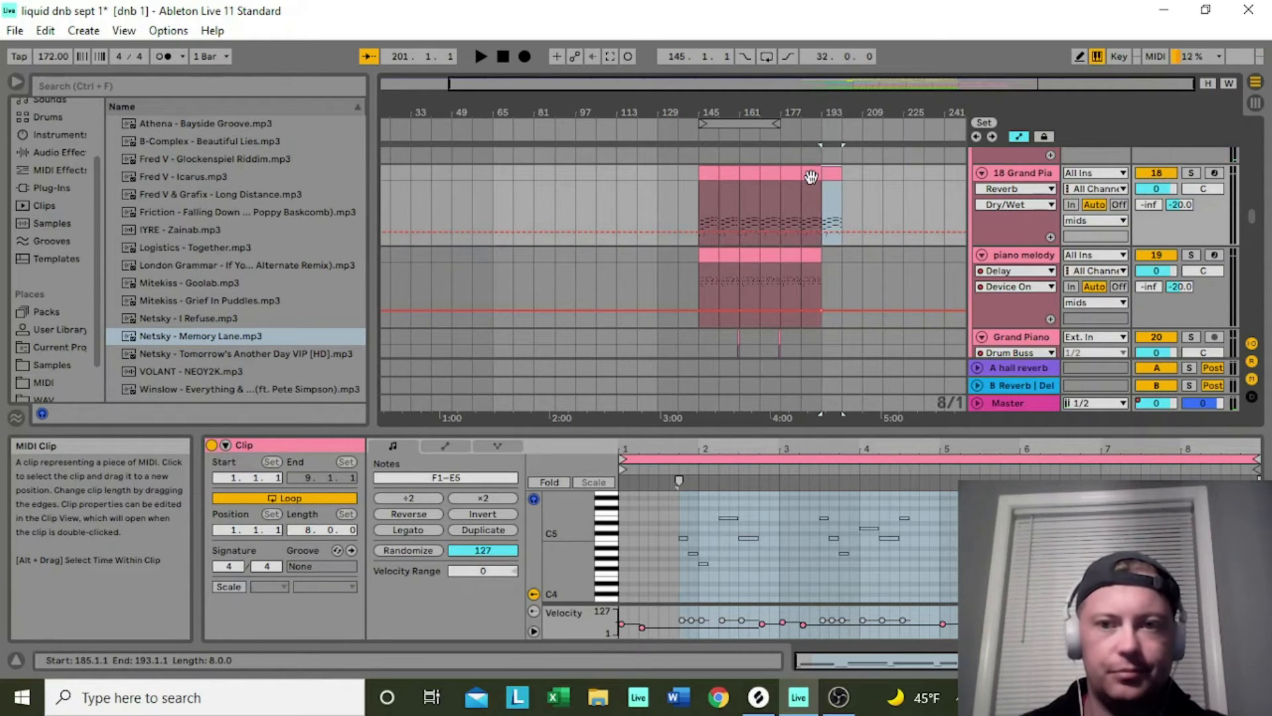
{"action": "key", "text": "ctrl+d"}
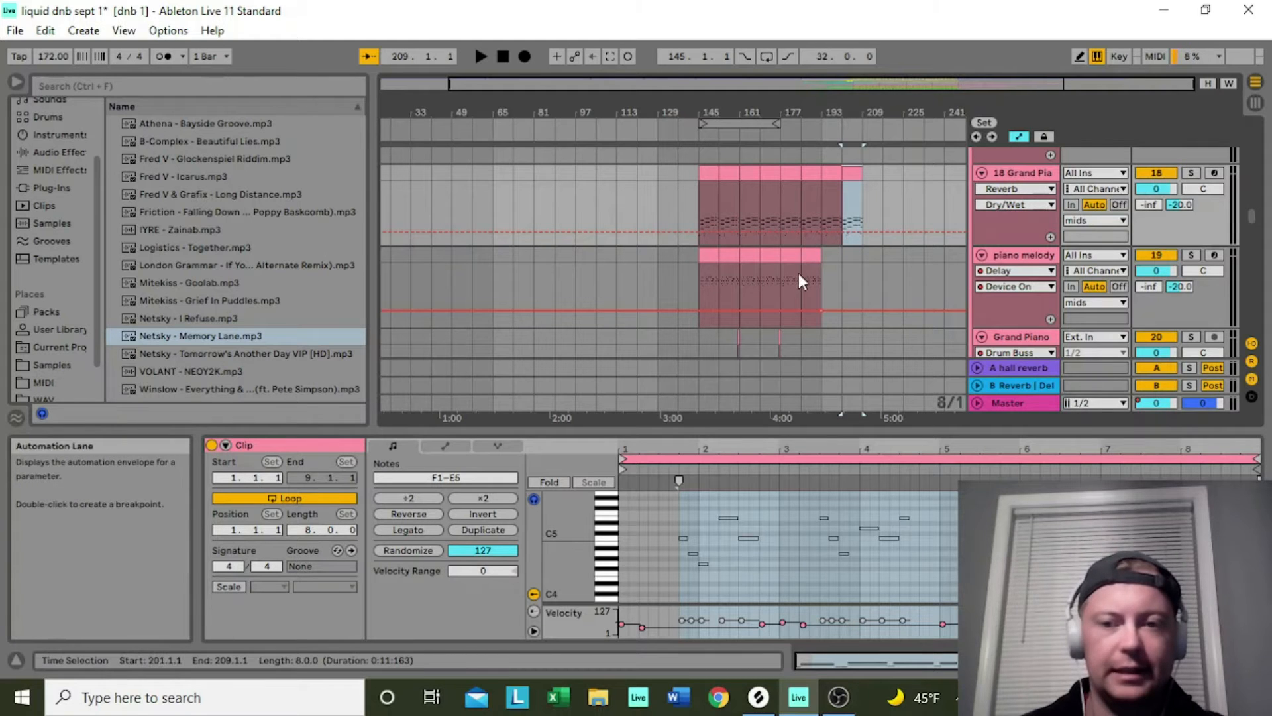
- Duplicate the last 16-bar clips on the kick low and kick high tracks to extend both kick parts past bar 177
{"action": "scroll", "coordinate": [798, 275], "scroll_direction": "down", "scroll_amount": 10}
{"action": "scroll", "coordinate": [801, 276], "scroll_direction": "down", "scroll_amount": 5}
{"action": "left_click", "coordinate": [761, 208]}
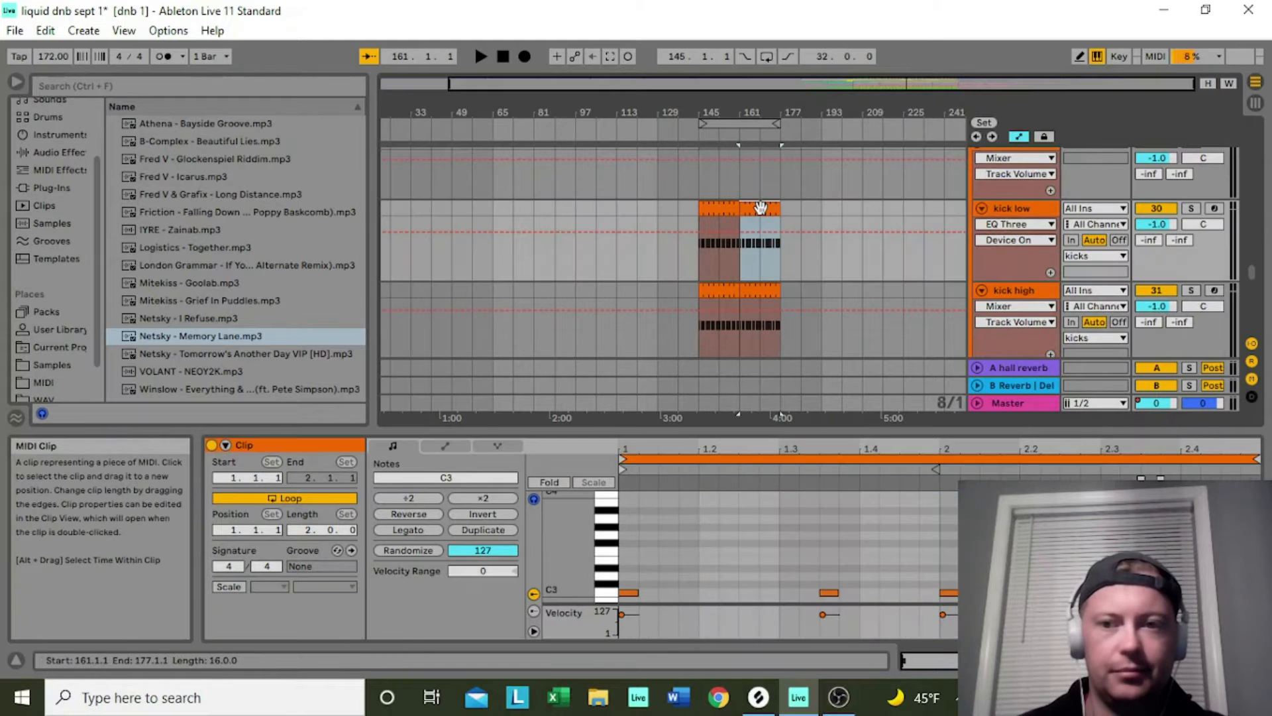
{"action": "key", "text": "ctrl+d"}
{"action": "key", "text": "ctrl+d"}
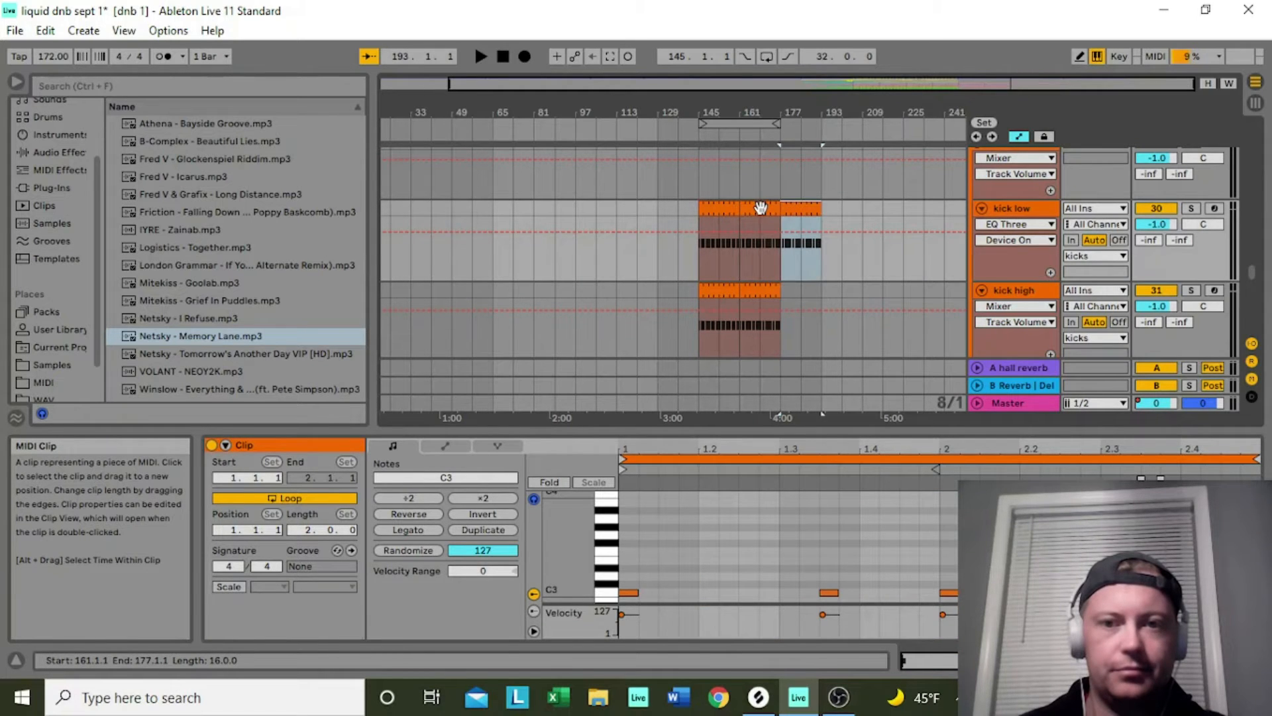
{"action": "left_click", "coordinate": [759, 290]}
{"action": "key", "text": "ctrl+d"}
{"action": "key", "text": "ctrl+d"}
- Duplicate the last 16 bars of the Snare Layer track to extend the part to bar 193
{"action": "scroll", "coordinate": [758, 292], "scroll_direction": "down", "scroll_amount": 5}
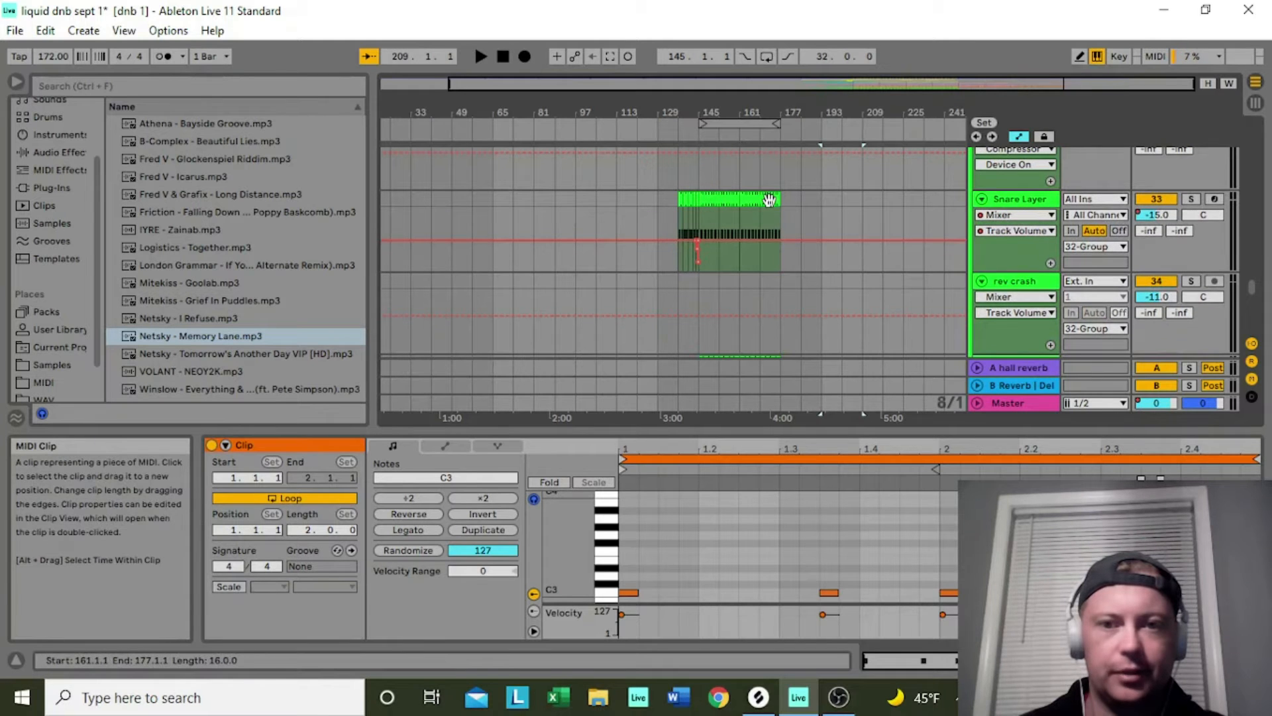
{"action": "left_click", "coordinate": [770, 198]}
{"action": "key", "text": "ctrl+d"}
{"action": "key", "text": "ctrl+d"}
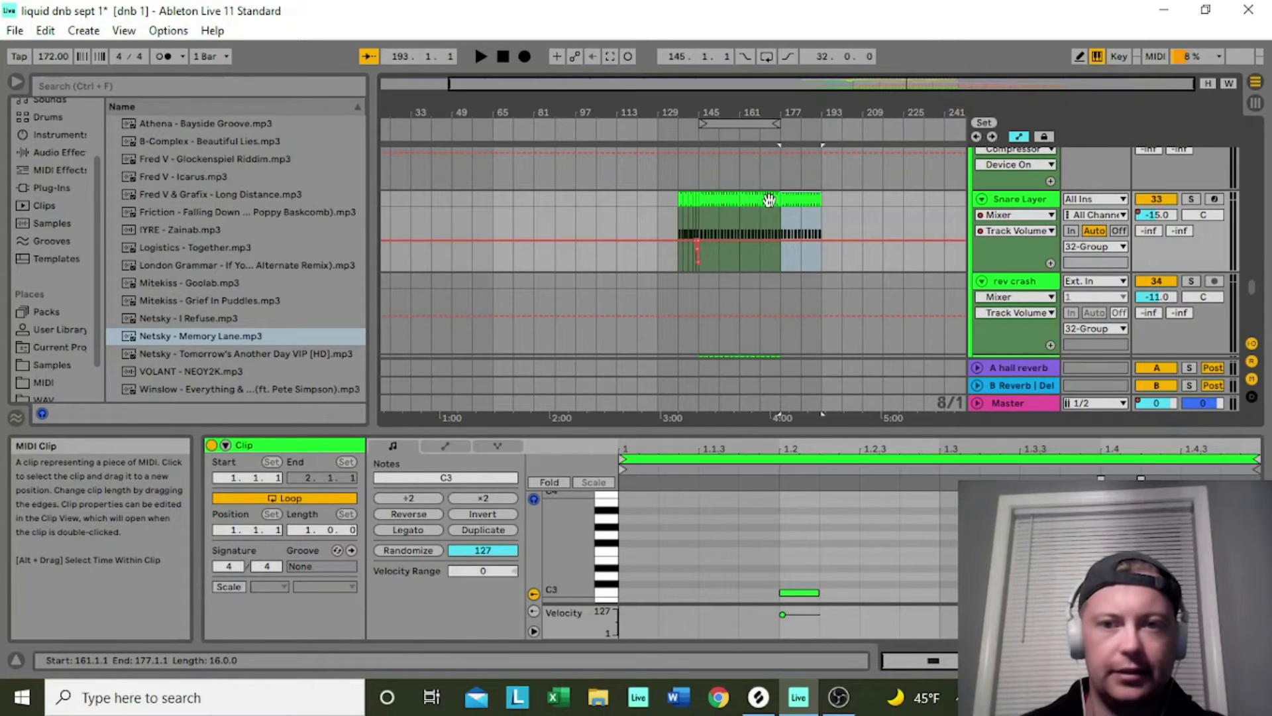
- Examine the remaining drum tracks, from the track 35 drum loop and snare roll to the breaks, clave and track 40
{"action": "scroll", "coordinate": [770, 200], "scroll_direction": "down", "scroll_amount": 3}
{"action": "left_click", "coordinate": [762, 216]}
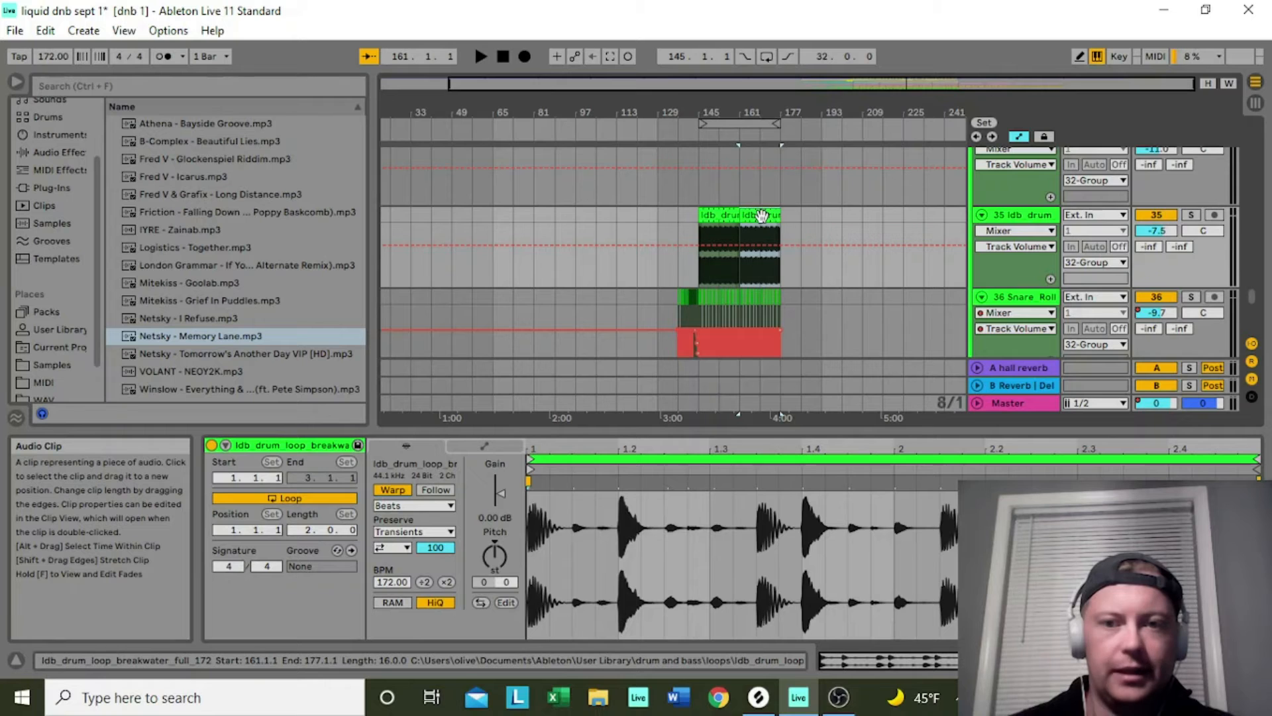
{"action": "scroll", "coordinate": [763, 218], "scroll_direction": "down", "scroll_amount": 6}
{"action": "scroll", "coordinate": [763, 219], "scroll_direction": "up", "scroll_amount": 3}
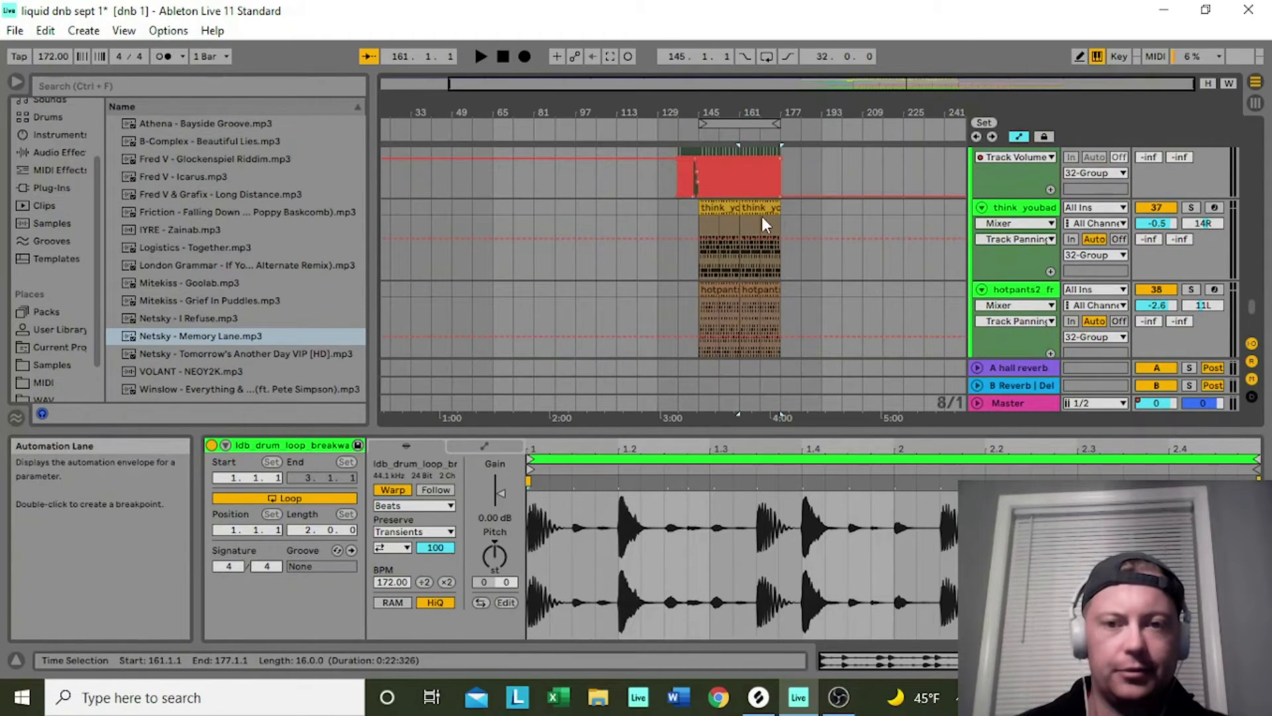
{"action": "scroll", "coordinate": [761, 217], "scroll_direction": "up", "scroll_amount": 1}
{"action": "scroll", "coordinate": [761, 213], "scroll_direction": "down", "scroll_amount": 2}
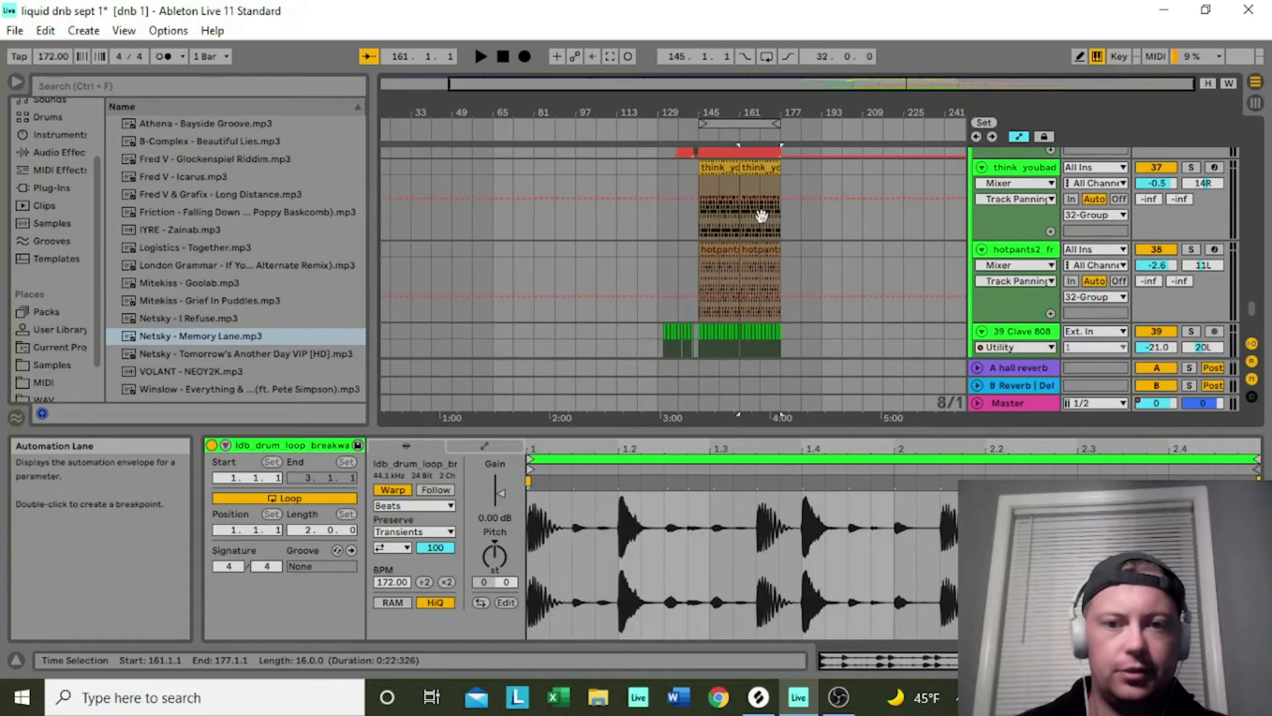
{"action": "scroll", "coordinate": [761, 216], "scroll_direction": "down", "scroll_amount": 3}
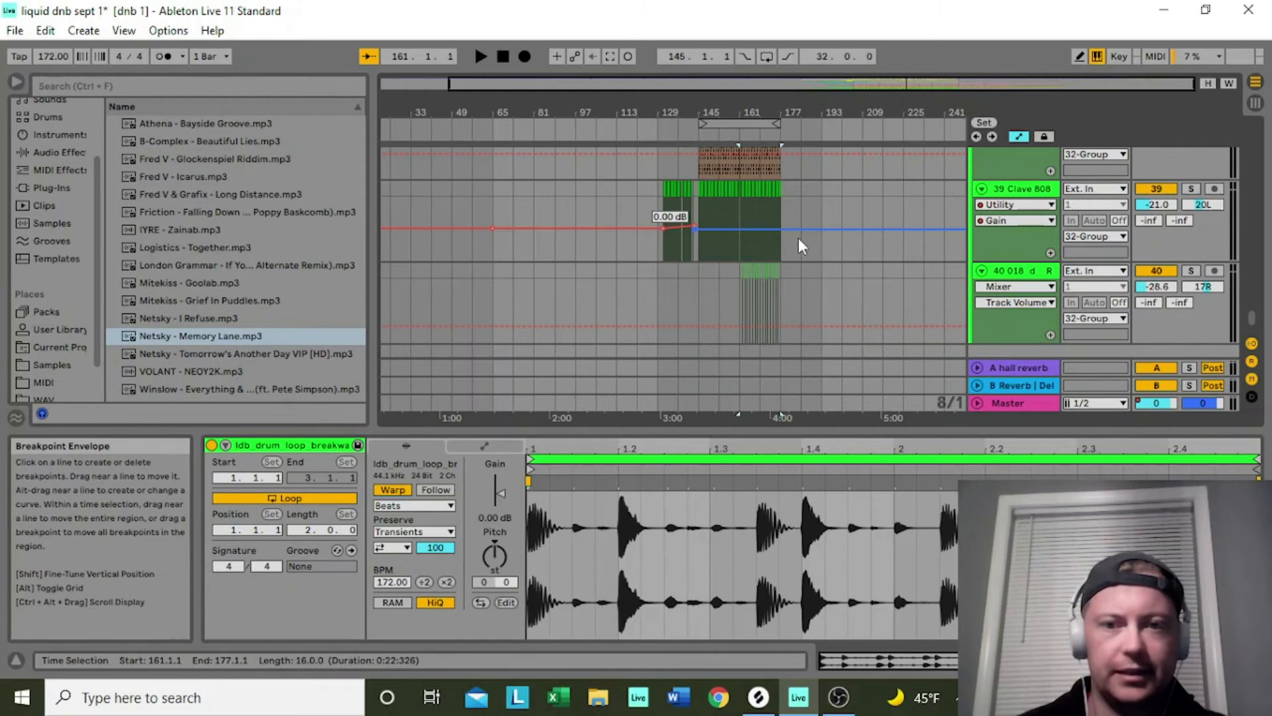
{"action": "scroll", "coordinate": [799, 241], "scroll_direction": "up", "scroll_amount": 1}
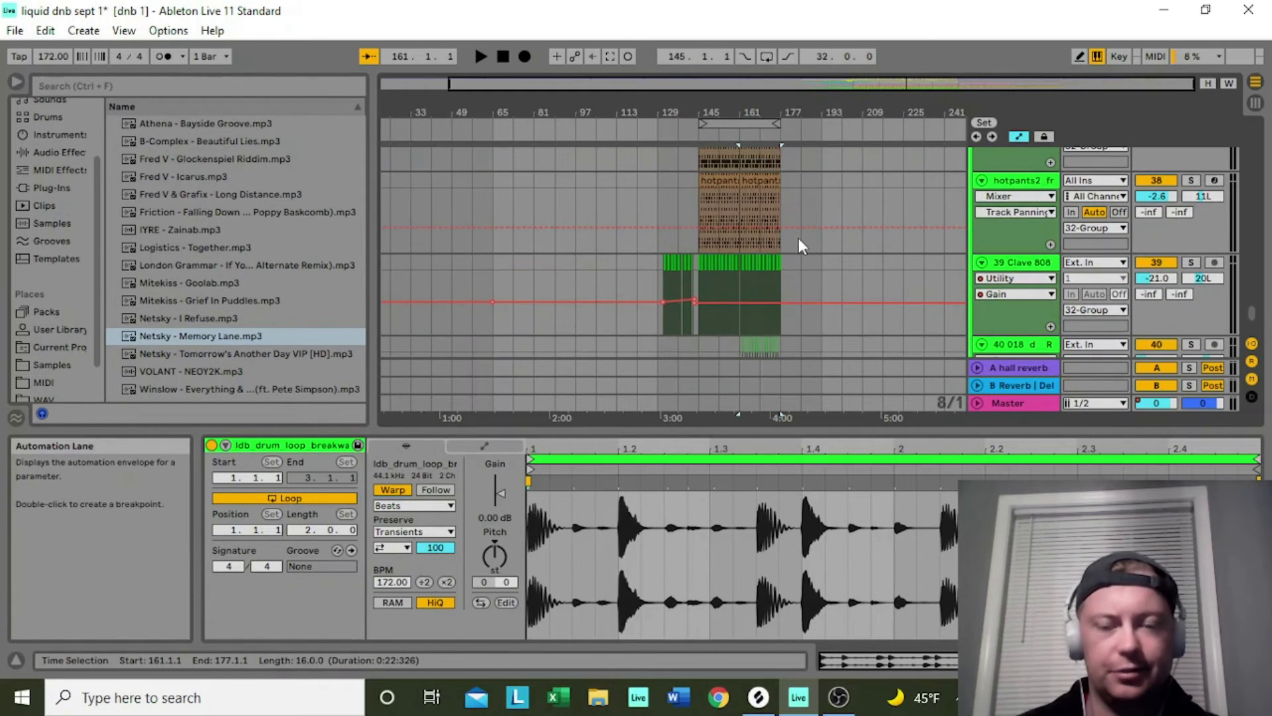
{"action": "scroll", "coordinate": [799, 241], "scroll_direction": "up", "scroll_amount": 1}
{"action": "scroll", "coordinate": [800, 241], "scroll_direction": "up", "scroll_amount": 4}
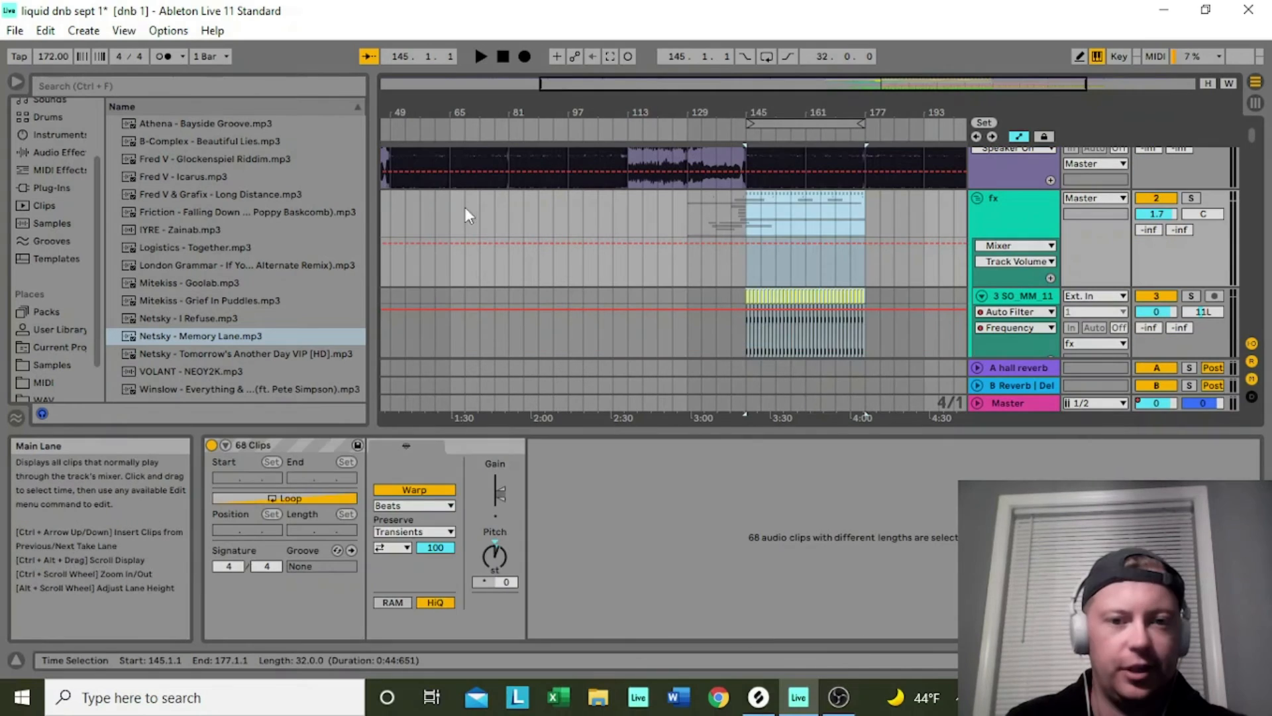
- Paste the copied 32-bar fx group section at bar 65 and duplicate it once directly after, from bar 97
{"action": "left_click", "coordinate": [451, 205]}
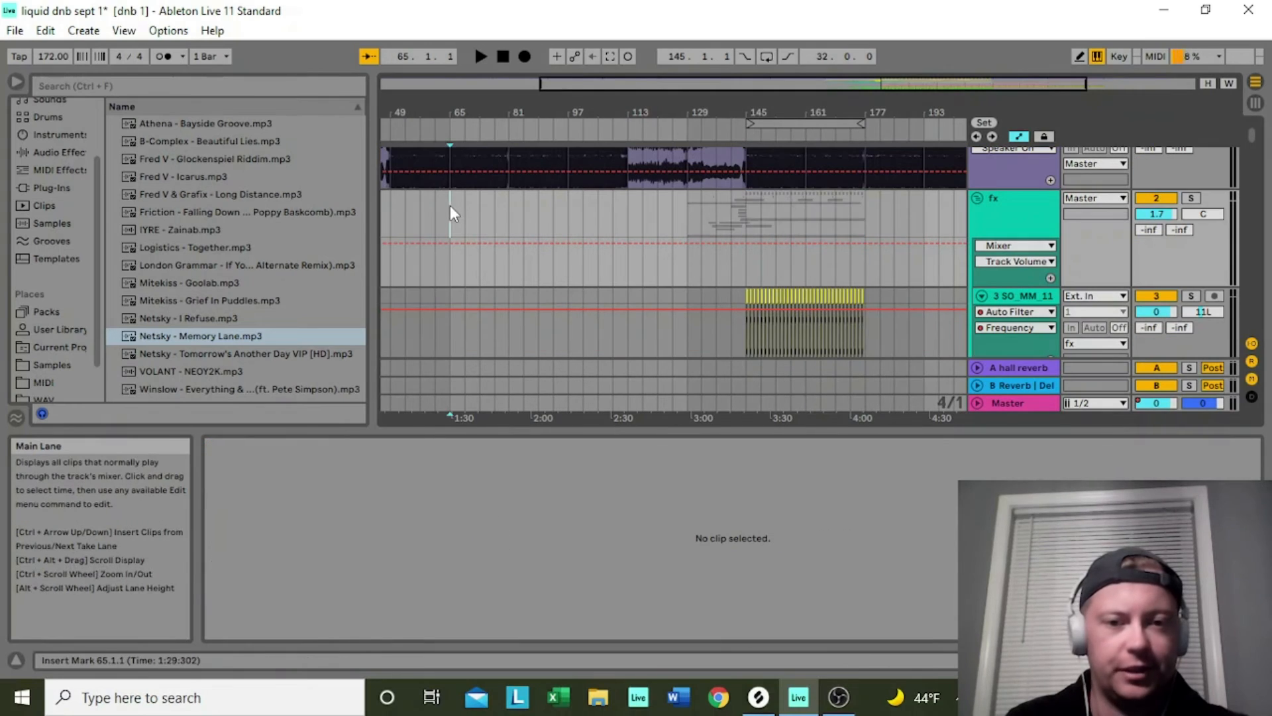
{"action": "key", "text": "ctrl+v"}
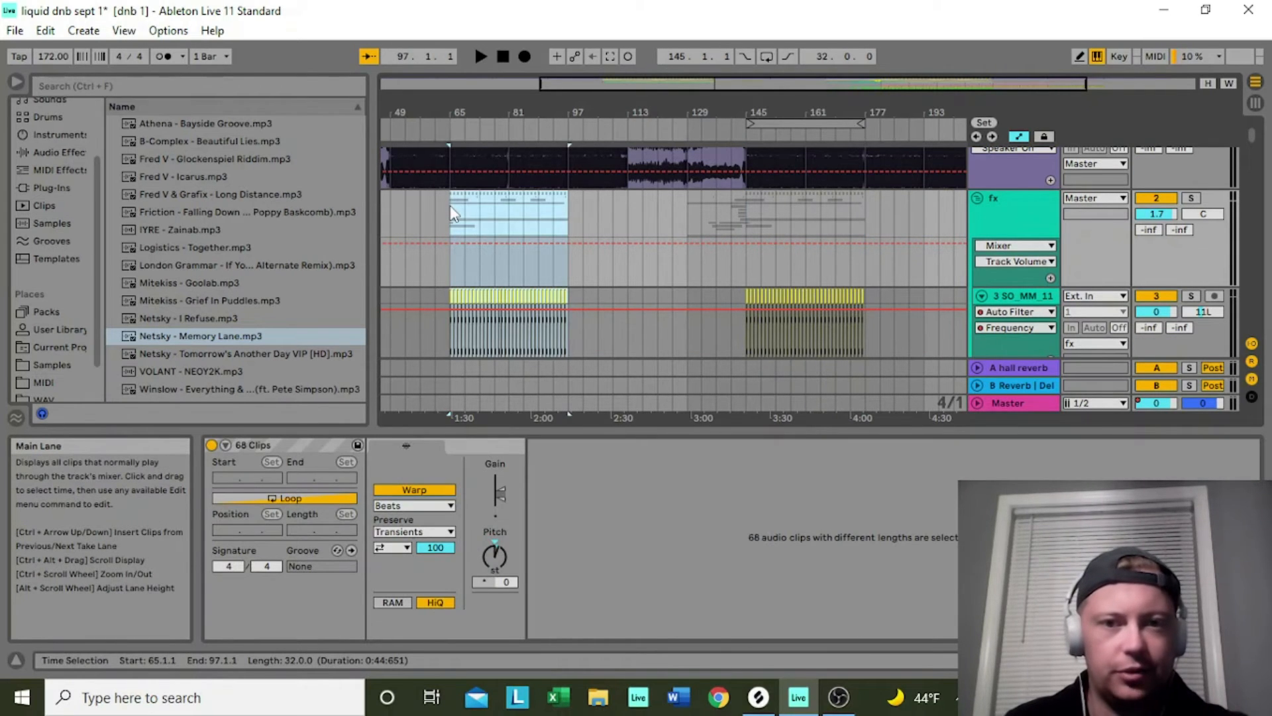
{"action": "key", "text": "ctrl+d"}
- Delete the duplicated audio material between bars 113 and 129 in the fx group
{"action": "left_click", "coordinate": [641, 200]}
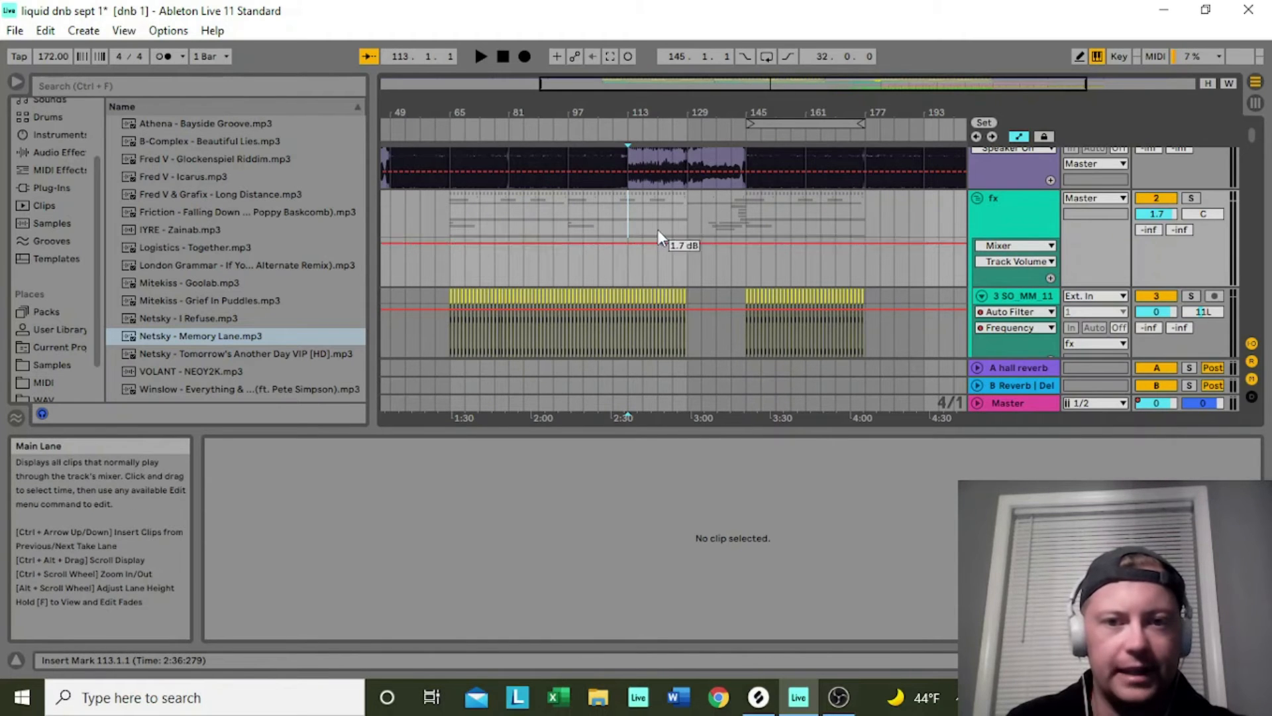
{"action": "scroll", "coordinate": [663, 269], "scroll_direction": "down", "scroll_amount": 3}
{"action": "scroll", "coordinate": [665, 272], "scroll_direction": "down", "scroll_amount": 4}
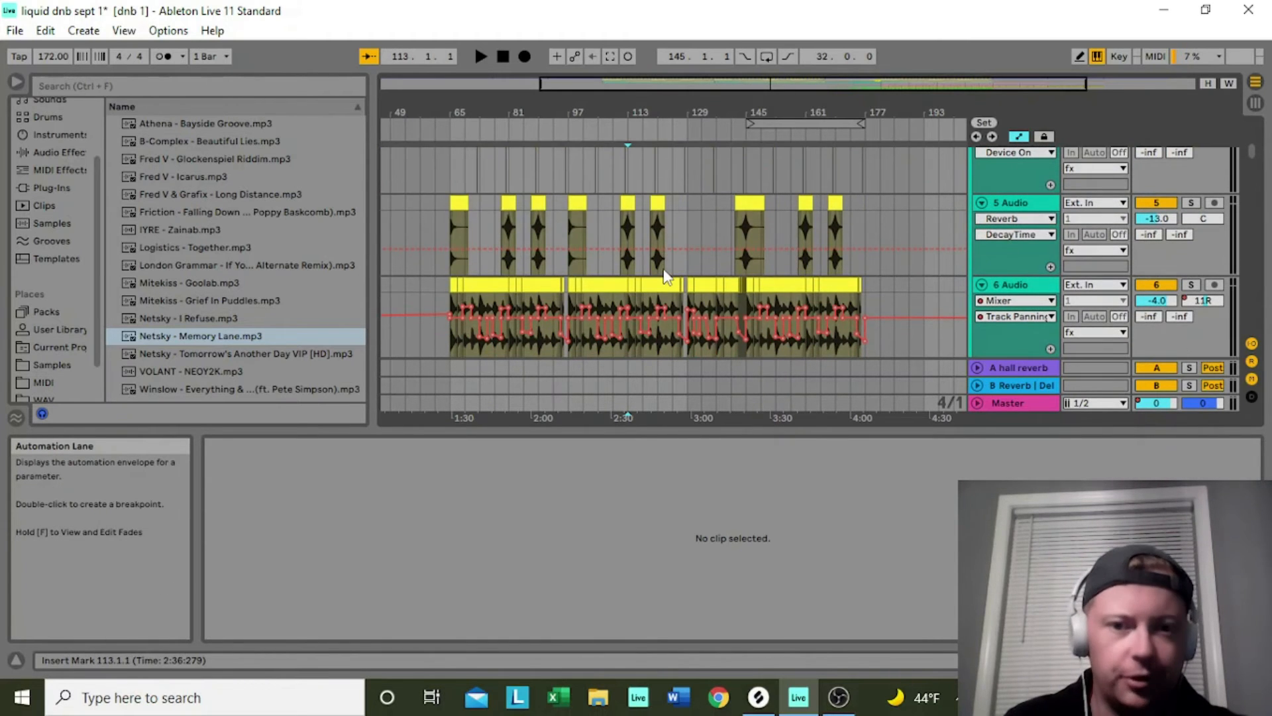
{"action": "left_click_drag", "start_coordinate": [687, 291], "coordinate": [634, 288]}
{"action": "key", "text": "Delete"}
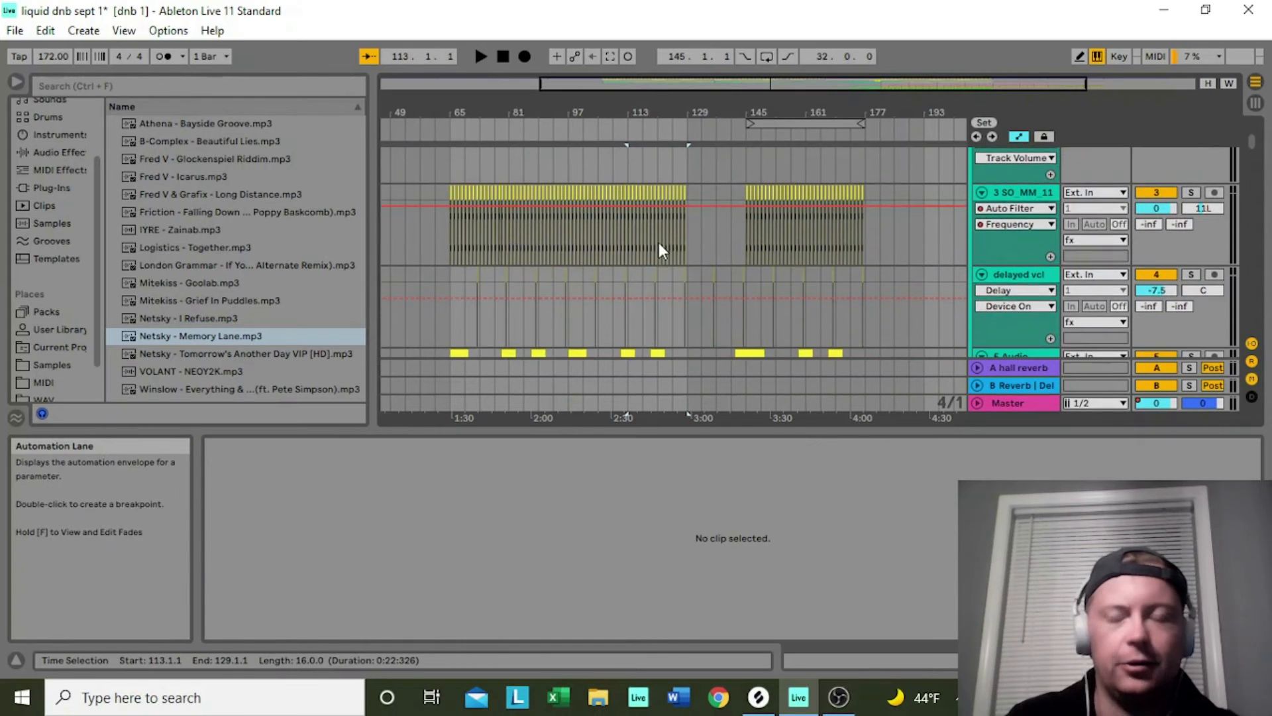
- Place the insert marker at bar 137 on the piano melody track in the mids group
{"action": "scroll", "coordinate": [658, 242], "scroll_direction": "down", "scroll_amount": 15}
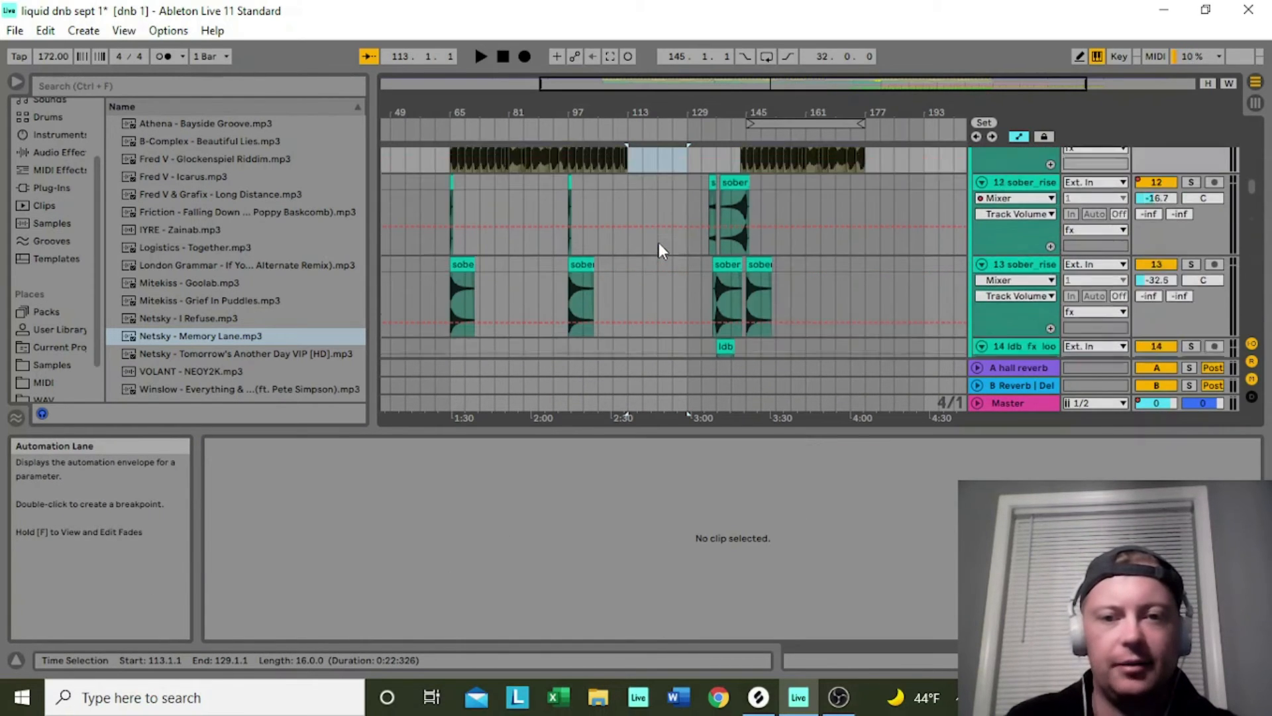
{"action": "scroll", "coordinate": [658, 243], "scroll_direction": "down", "scroll_amount": 15}
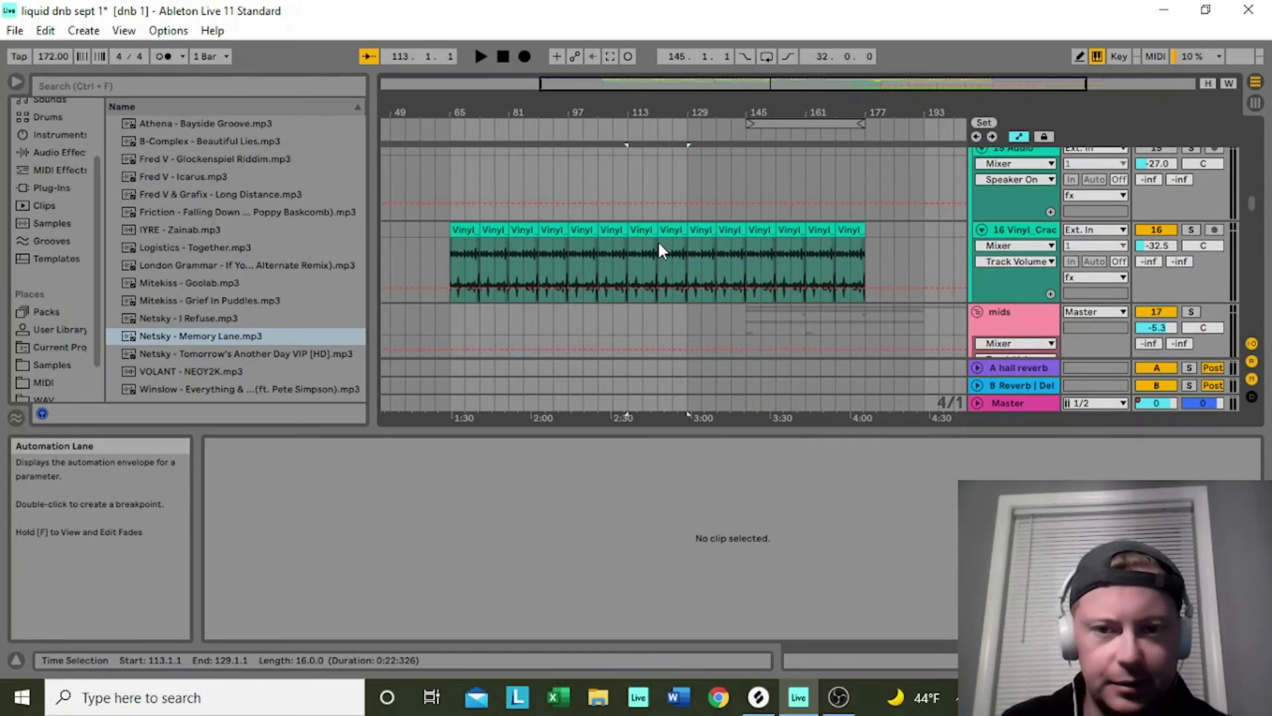
{"action": "scroll", "coordinate": [658, 243], "scroll_direction": "down", "scroll_amount": 1}
{"action": "left_click", "coordinate": [761, 212]}
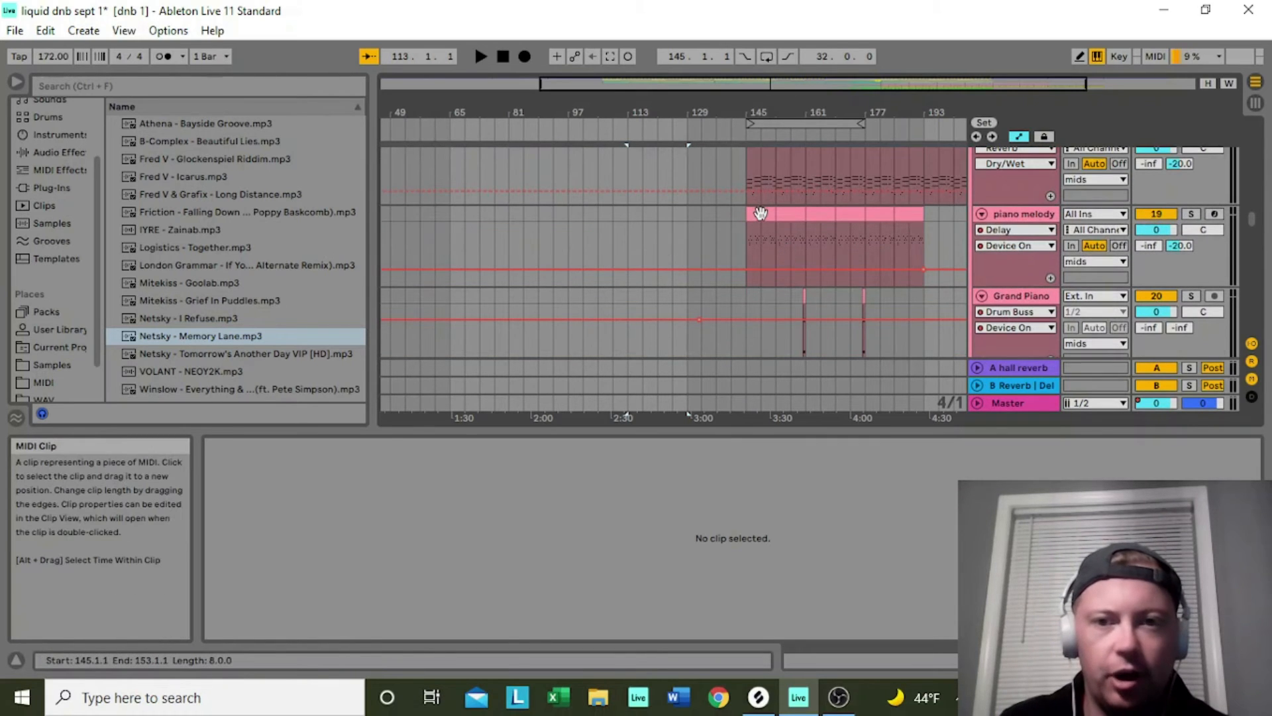
{"action": "left_click_drag", "start_coordinate": [761, 213], "coordinate": [714, 230]}
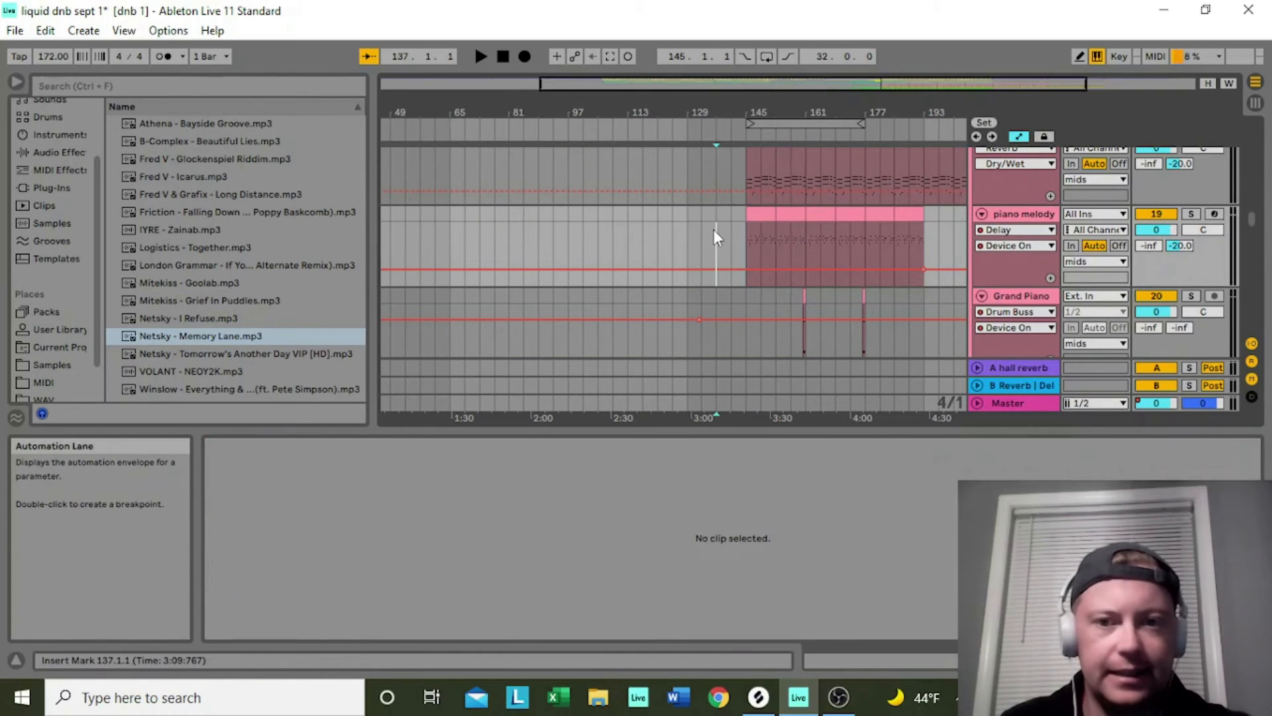